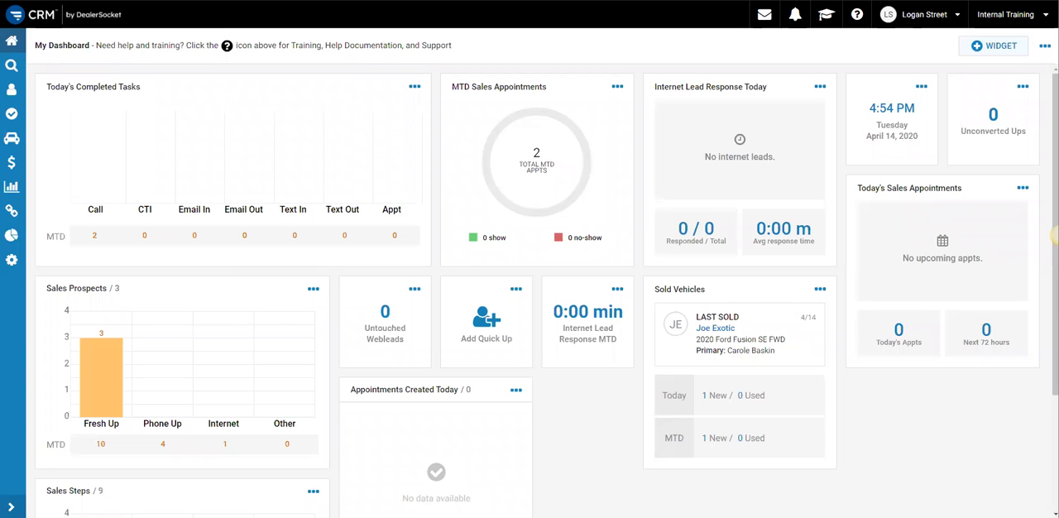
- Start a new campaign in Campaign Manager and name it "Orphan Customer Follow Up"
{"action": "left_click", "coordinate": [13, 239]}
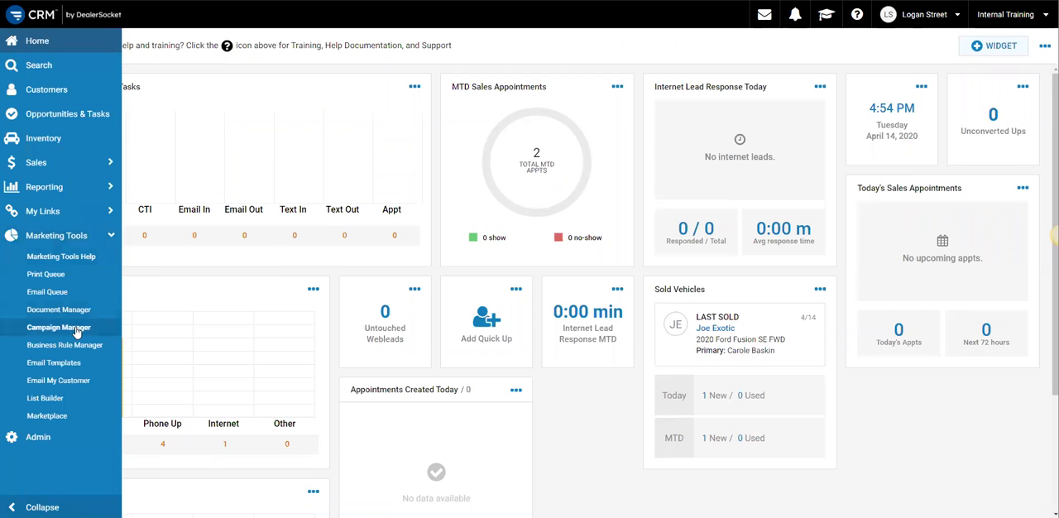
{"action": "left_click", "coordinate": [80, 329]}
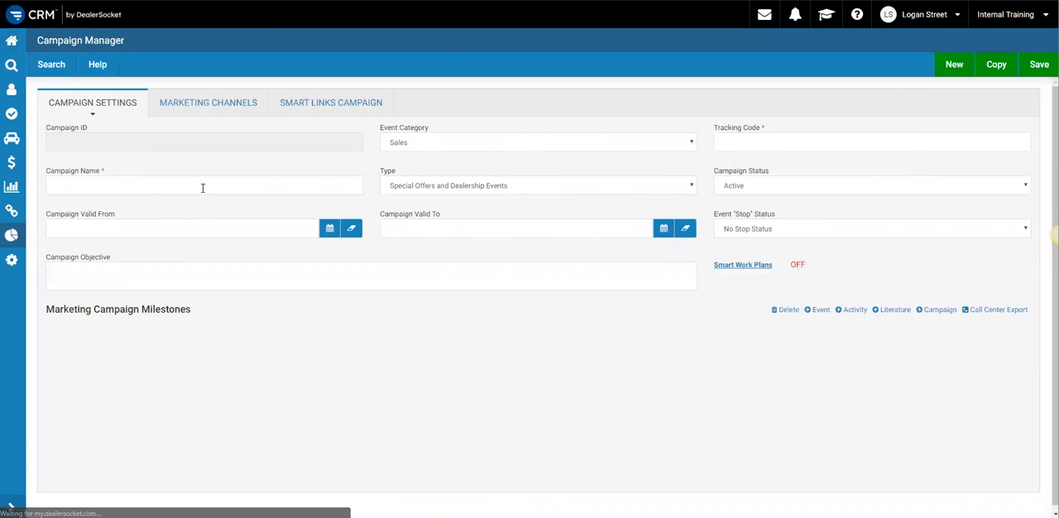
{"action": "left_click", "coordinate": [953, 64]}
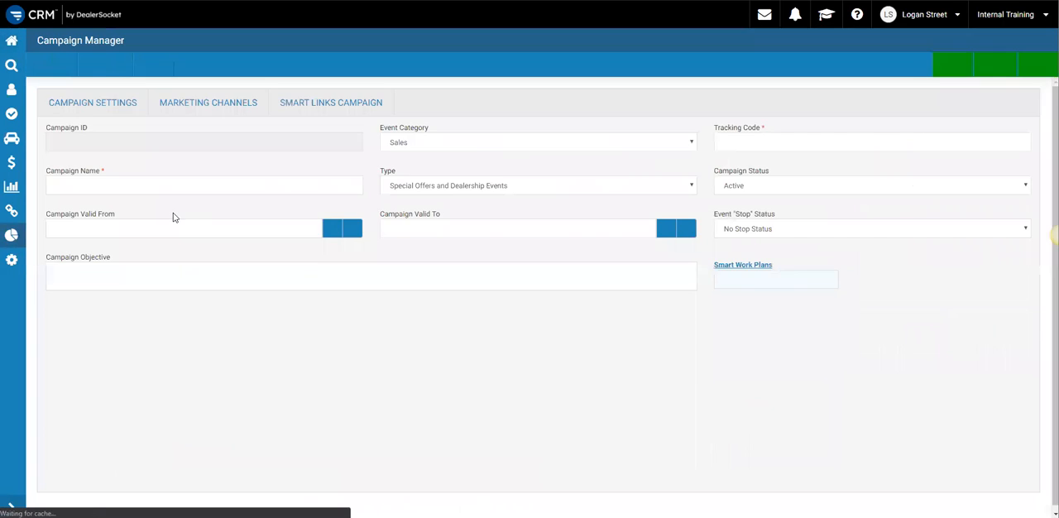
{"action": "left_click", "coordinate": [177, 185]}
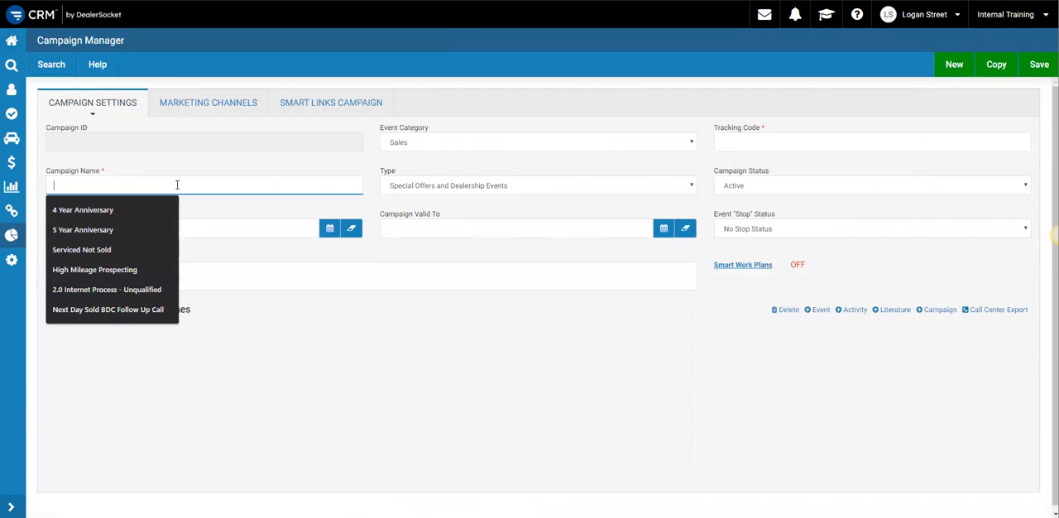
{"action": "type", "text": "Orphan Customer Follow Up"}
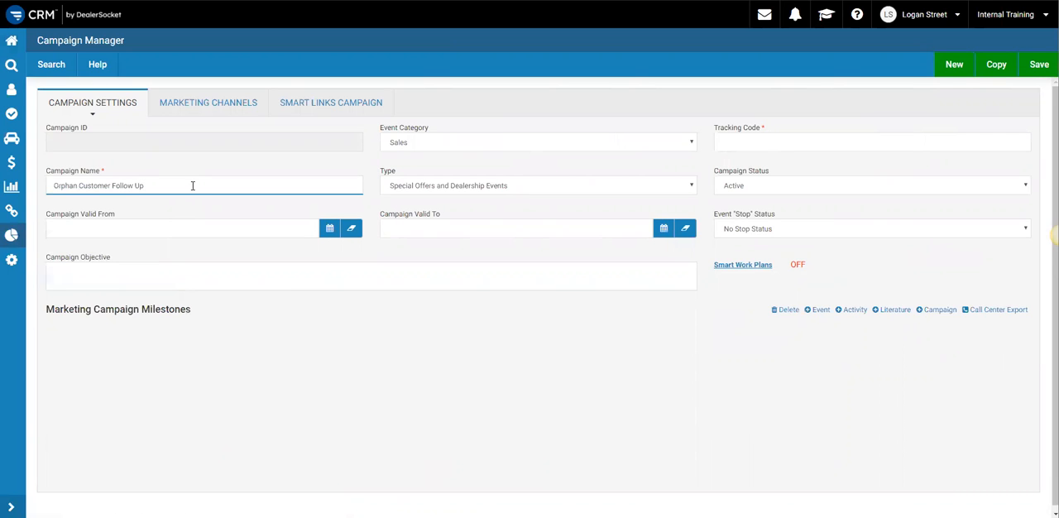
- Reuse the campaign name as its tracking code, set the type to Purchase Inquiry Follow up, and save the campaign
{"action": "left_click_drag", "start_coordinate": [193, 185], "coordinate": [8, 181]}
{"action": "key", "text": "ctrl+c"}
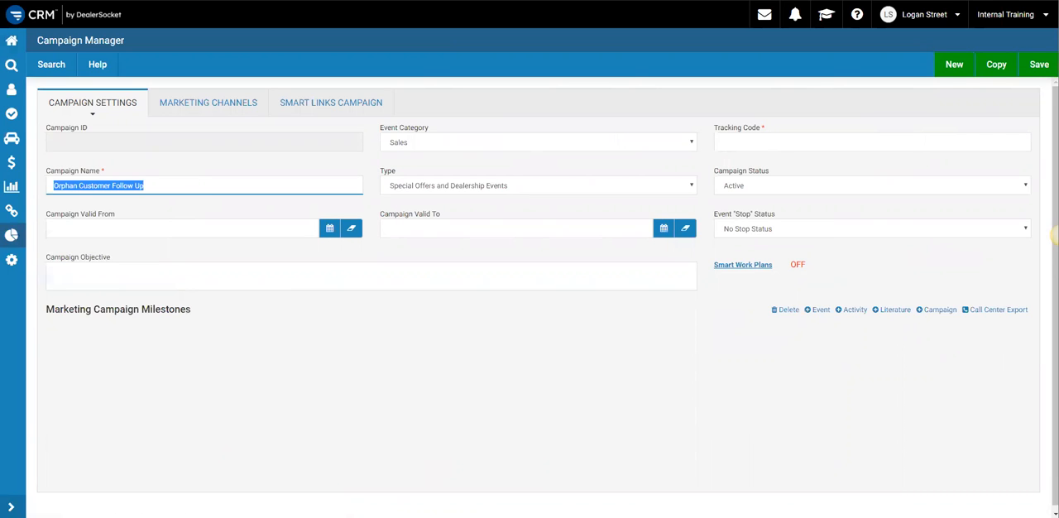
{"action": "left_click", "coordinate": [761, 143]}
{"action": "key", "text": "ctrl+v"}
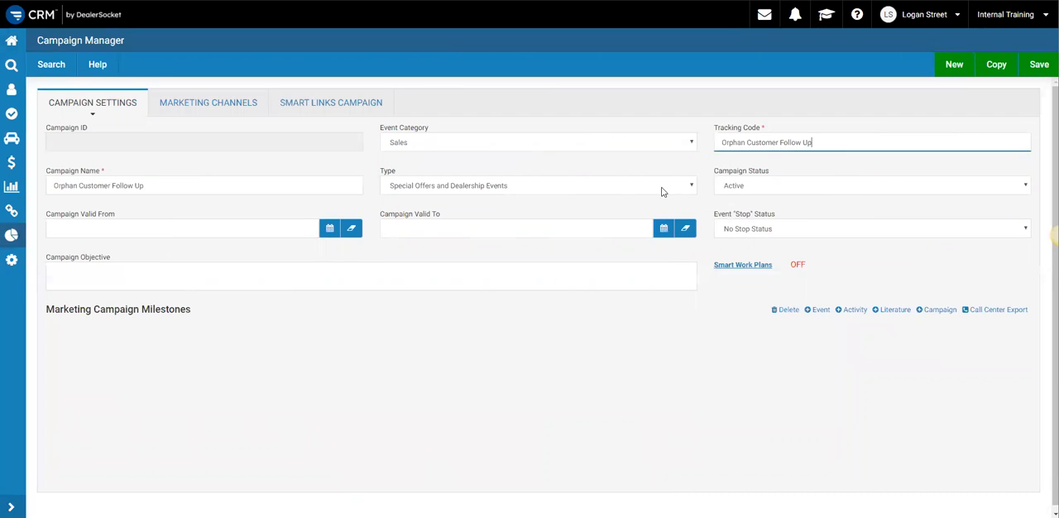
{"action": "left_click", "coordinate": [560, 186]}
{"action": "left_click", "coordinate": [559, 211]}
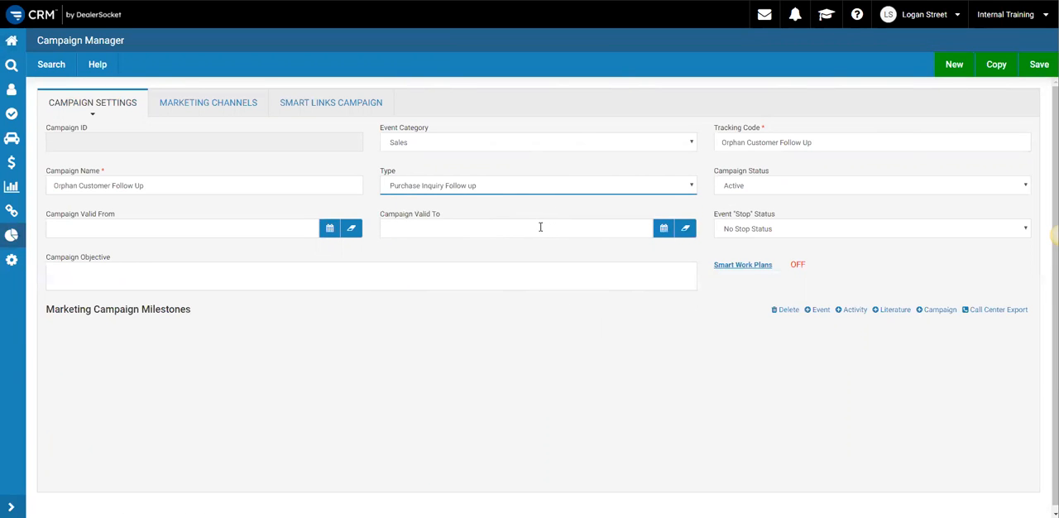
{"action": "left_click", "coordinate": [1037, 64]}
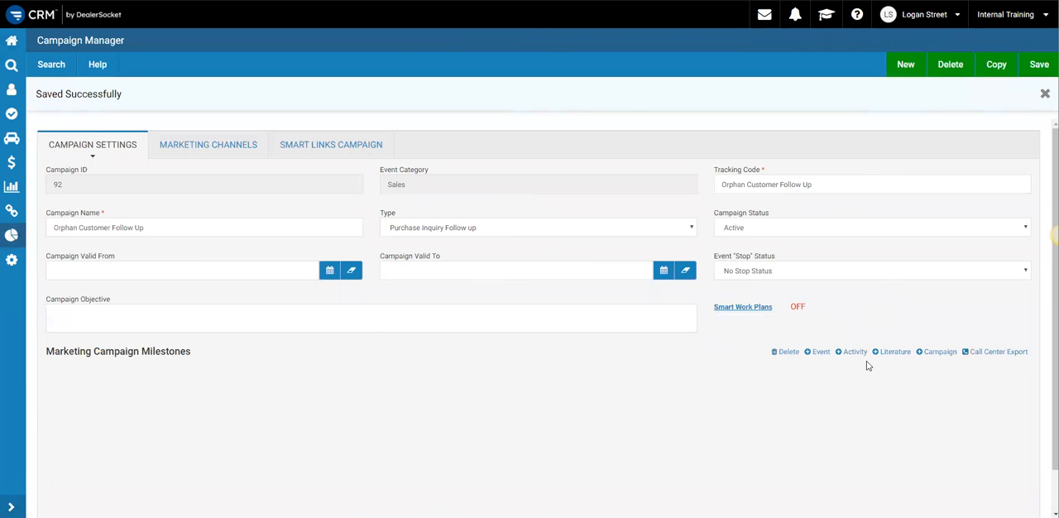
- Add an activity milestone described as "Orphan Follow Up Call" with its assignment set to <-- Assigned To -->
{"action": "left_click", "coordinate": [853, 352]}
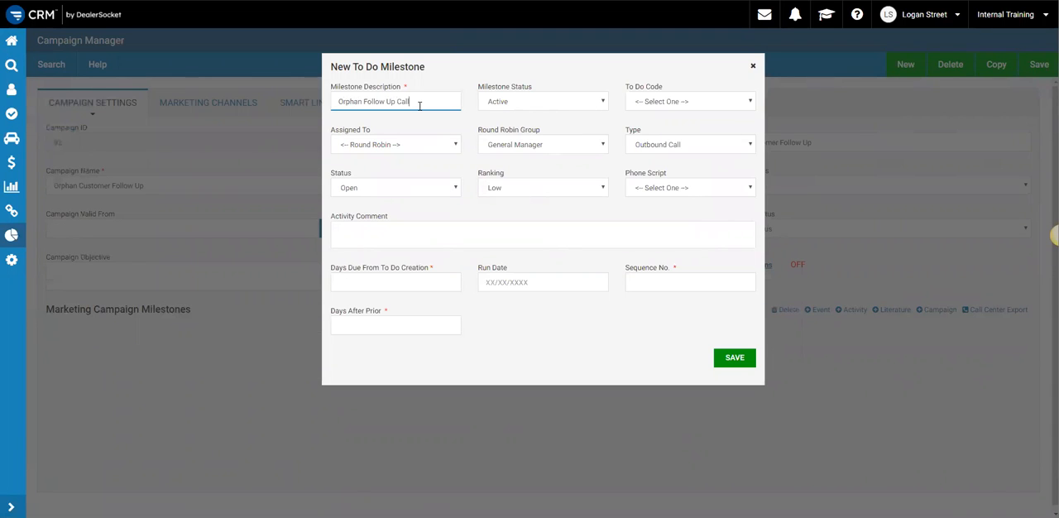
{"action": "left_click", "coordinate": [404, 145]}
{"action": "left_click", "coordinate": [409, 168]}
- Enter "Open Orphan Customer Opportunity Call Customer ASAP" as the milestone's activity comment
{"action": "left_click", "coordinate": [395, 237]}
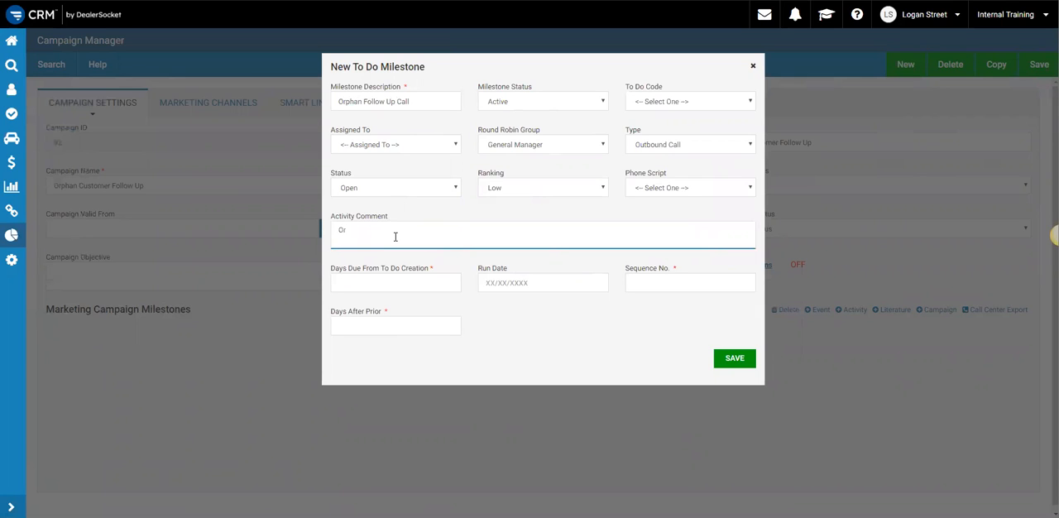
{"action": "type", "text": "Open Orphan Customer Opportunity Call Customer ASAP"}
- Set the milestone's days due to 0, sequence number to 1 and days after prior to 0, and save it
{"action": "left_click", "coordinate": [394, 283]}
{"action": "type", "text": "0"}
{"action": "left_click", "coordinate": [671, 282]}
{"action": "type", "text": "1"}
{"action": "left_click", "coordinate": [438, 327]}
{"action": "type", "text": "0"}
{"action": "left_click", "coordinate": [733, 359]}
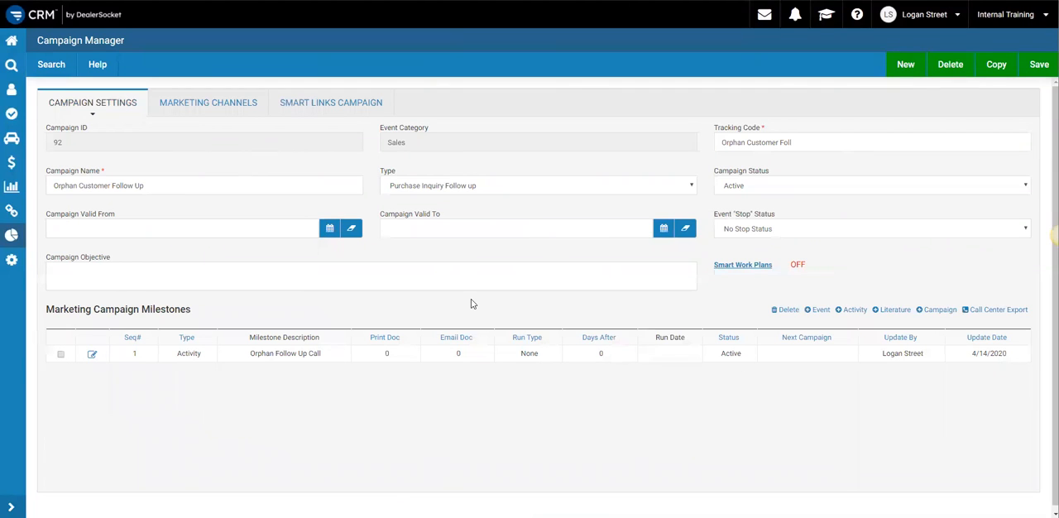
- Open the departing salesperson's profile from the list of dealership users
{"action": "left_click", "coordinate": [14, 263]}
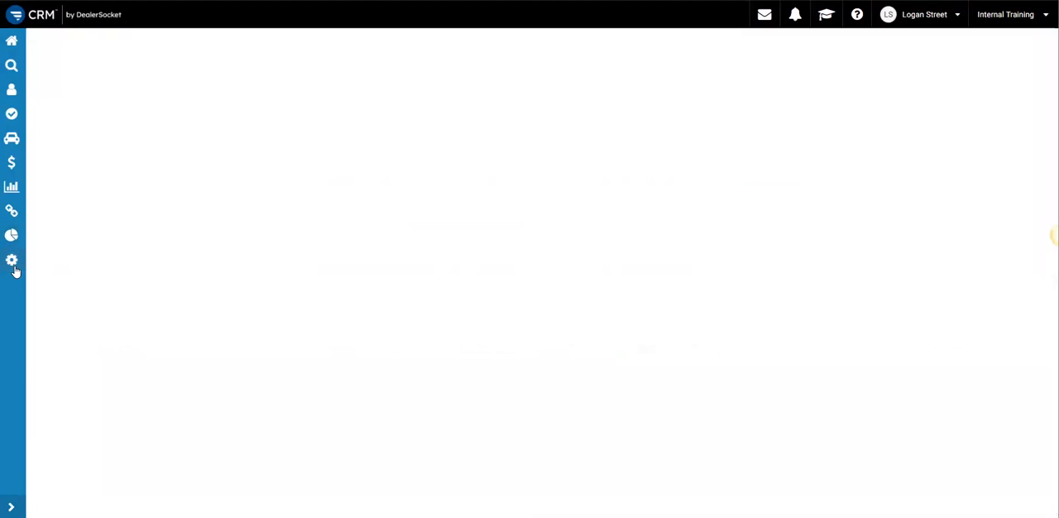
{"action": "left_click", "coordinate": [588, 100]}
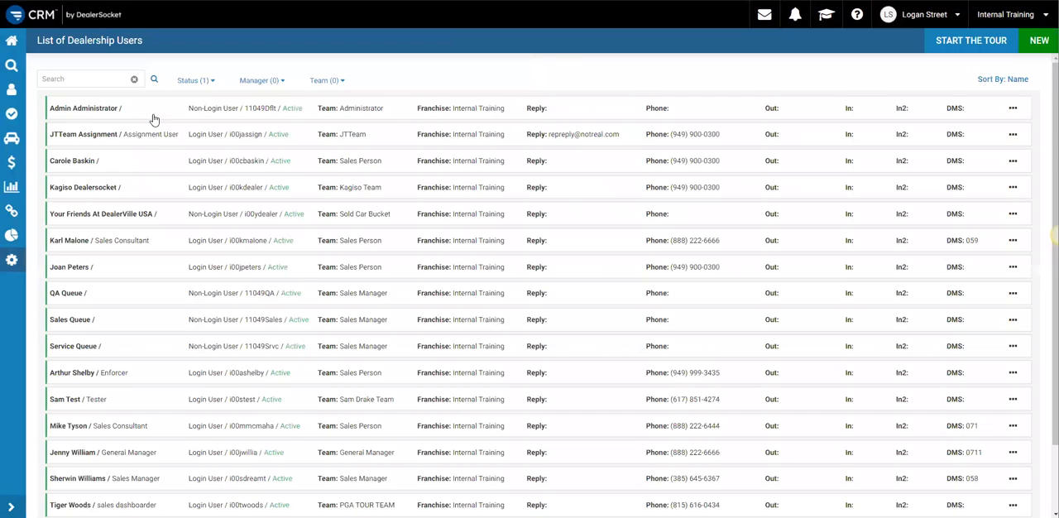
{"action": "left_click", "coordinate": [263, 197]}
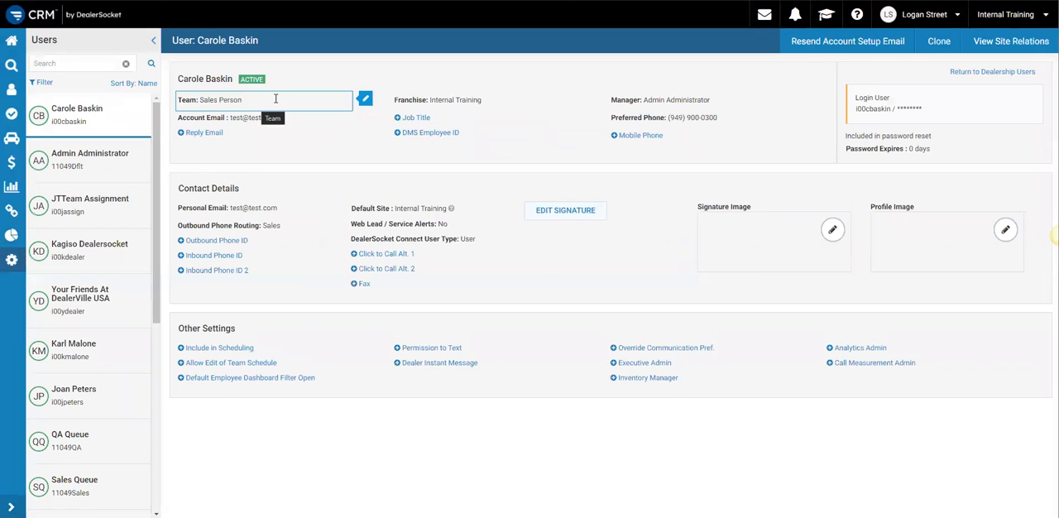
- Deactivate the departing salesperson's account and choose to reassign the events assigned to them
{"action": "left_click", "coordinate": [277, 80]}
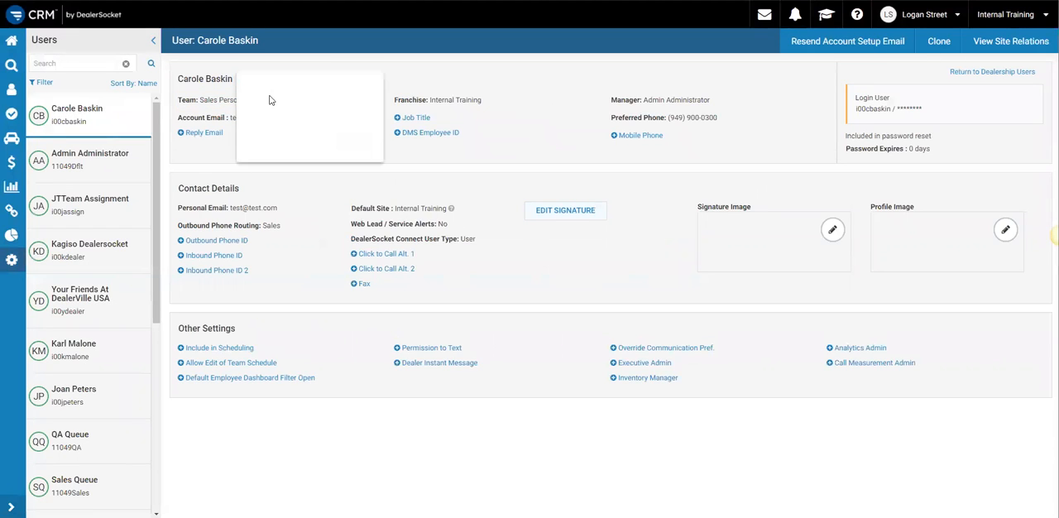
{"action": "left_click", "coordinate": [265, 123]}
{"action": "left_click", "coordinate": [350, 142]}
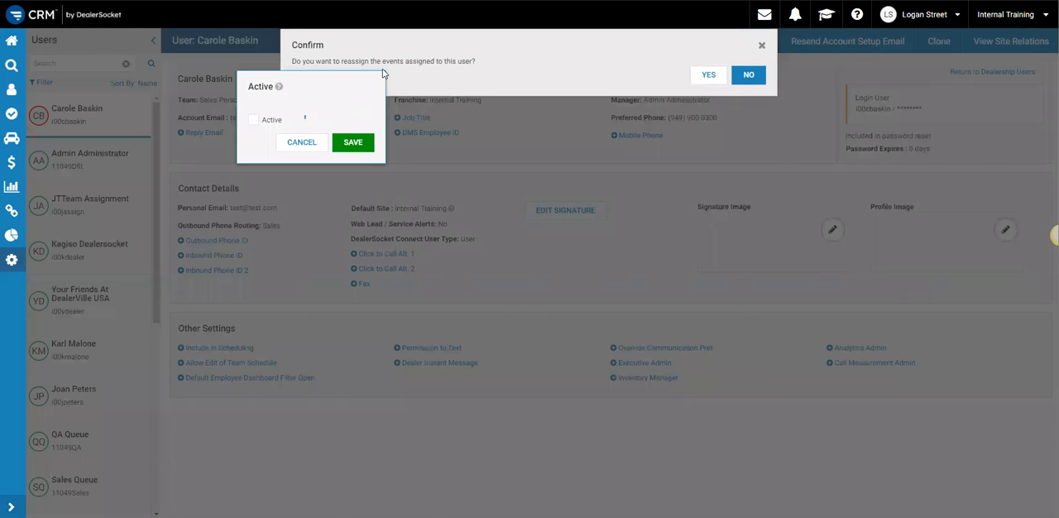
{"action": "left_click", "coordinate": [712, 76]}
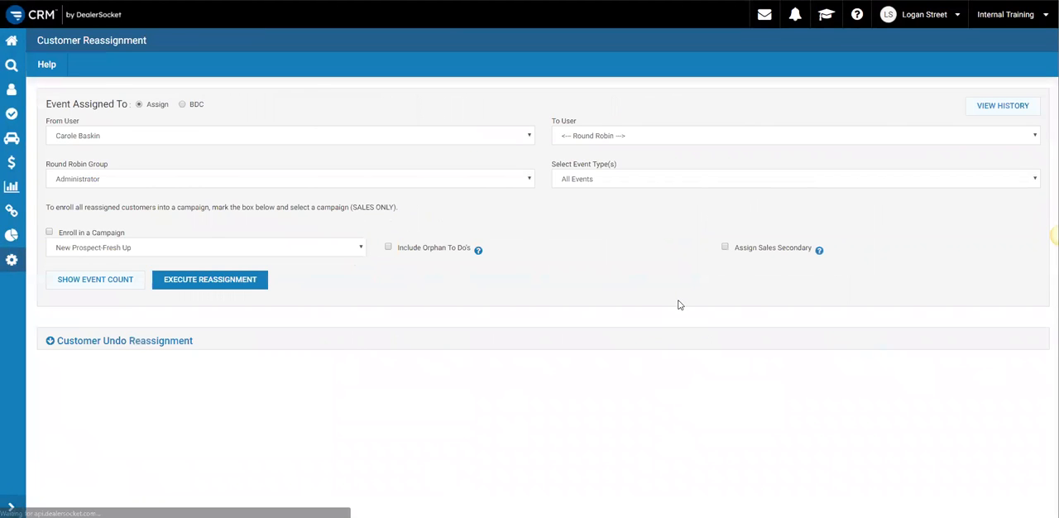
- Set the event type to Open Events and check how many are assigned to the departing salesperson
{"action": "left_click", "coordinate": [585, 184]}
{"action": "left_click", "coordinate": [588, 205]}
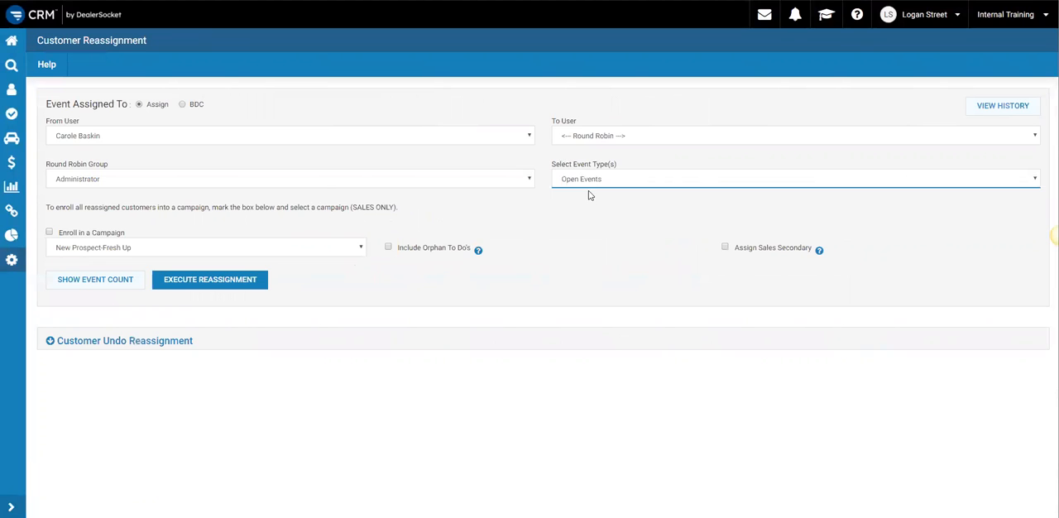
{"action": "left_click", "coordinate": [589, 138]}
{"action": "left_click", "coordinate": [501, 148]}
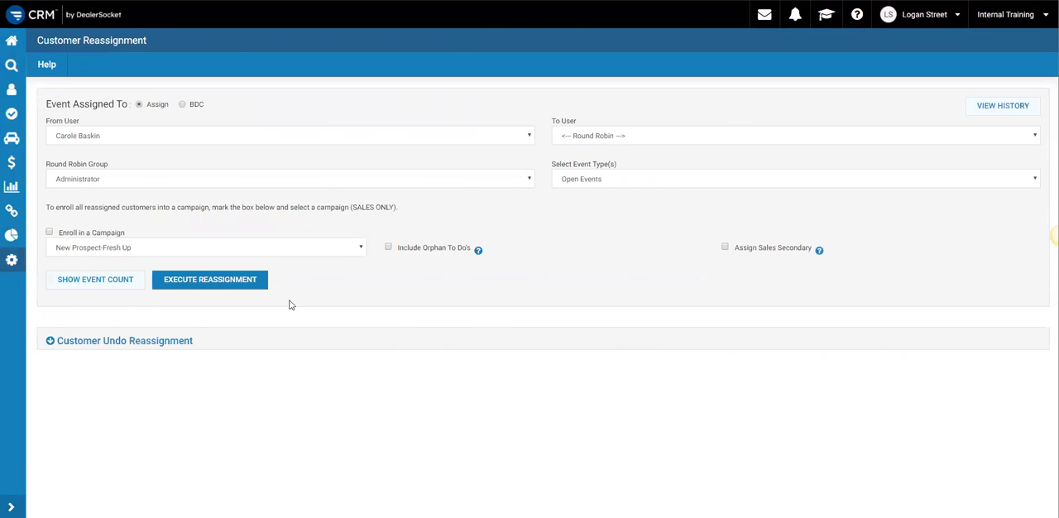
{"action": "left_click", "coordinate": [94, 280]}
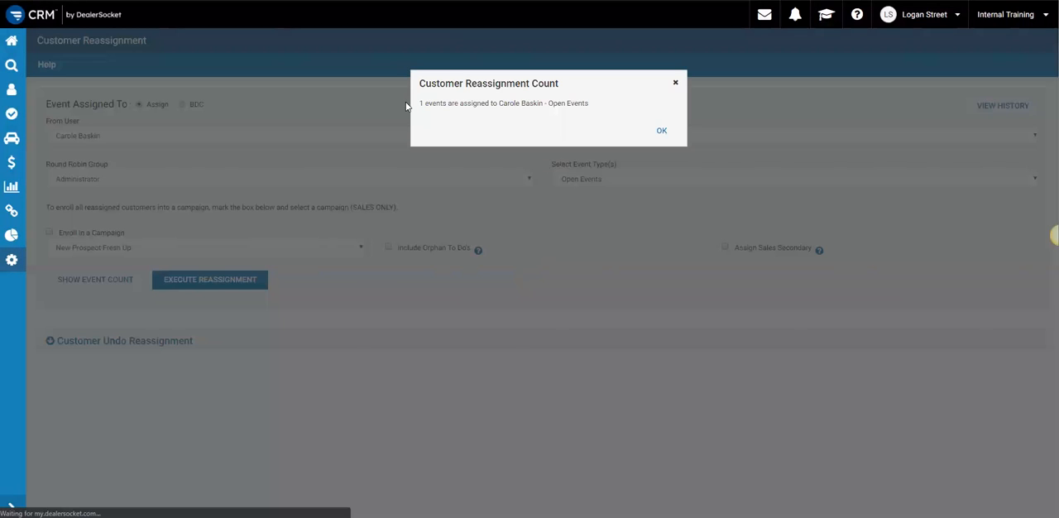
{"action": "left_click", "coordinate": [674, 86]}
- Reassign the open events to the first-listed sales consultant, enrolling the customers in the Orphan Customer Follow Up campaign
{"action": "left_click", "coordinate": [628, 138]}
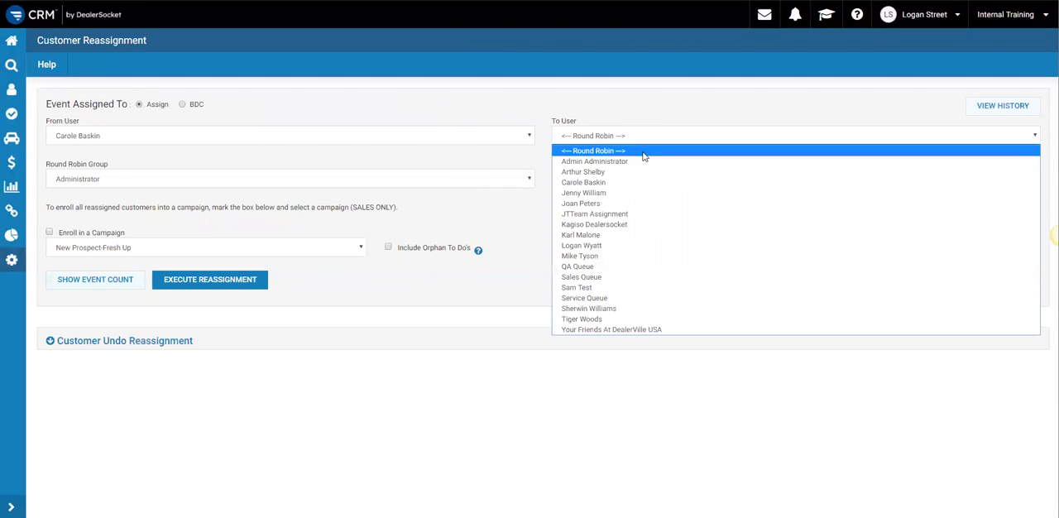
{"action": "left_click", "coordinate": [658, 239]}
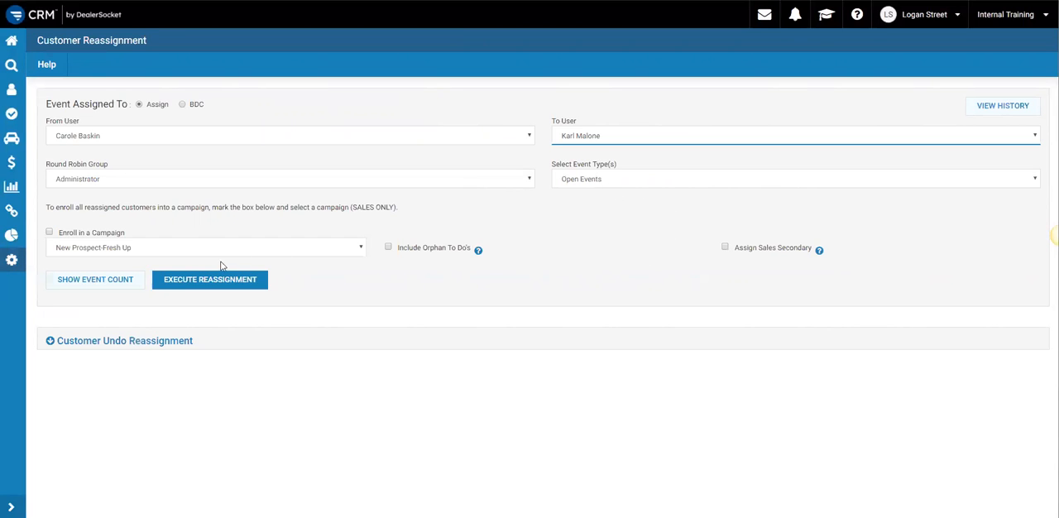
{"action": "left_click", "coordinate": [49, 232]}
{"action": "left_click", "coordinate": [94, 243]}
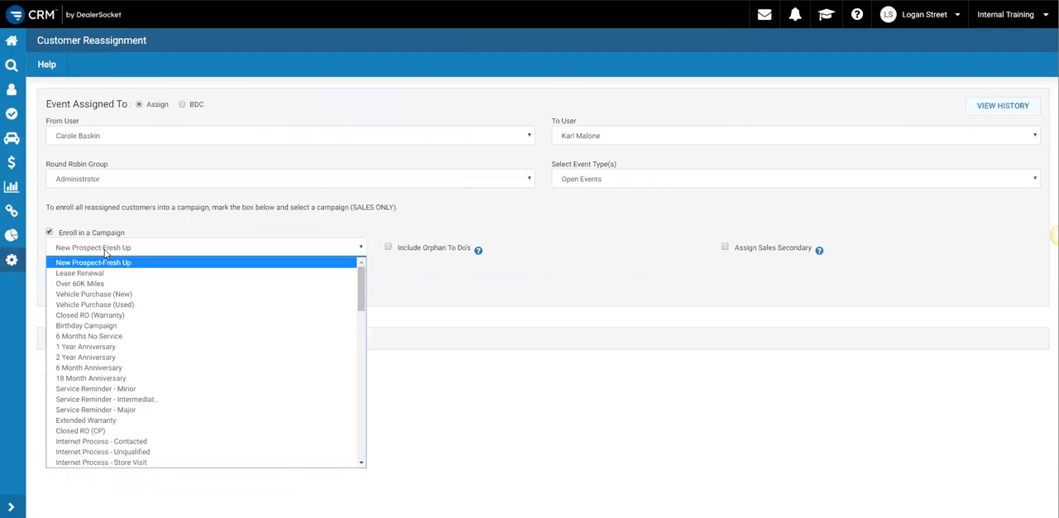
{"action": "scroll", "coordinate": [132, 335], "scroll_direction": "down", "scroll_amount": 5}
{"action": "scroll", "coordinate": [139, 339], "scroll_direction": "down", "scroll_amount": 10}
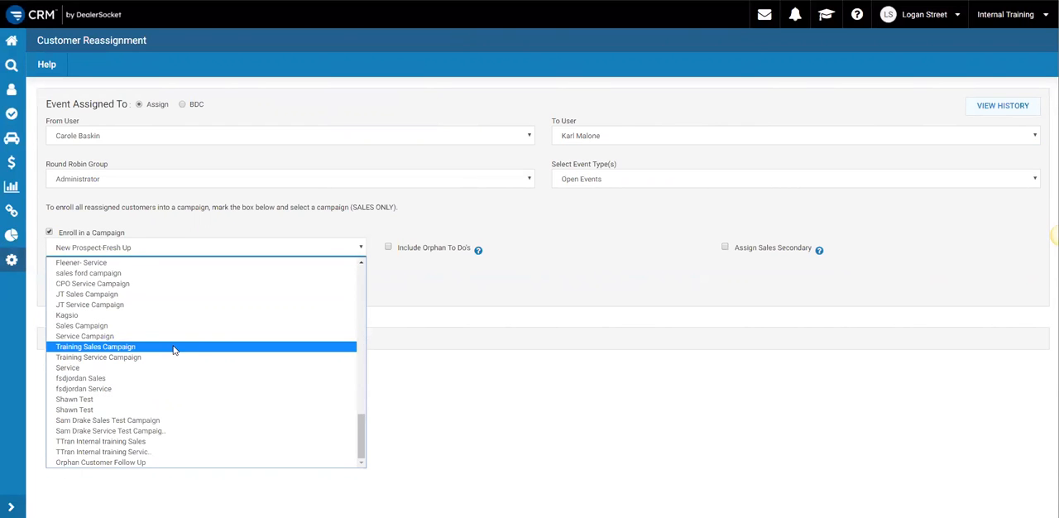
{"action": "left_click", "coordinate": [83, 464]}
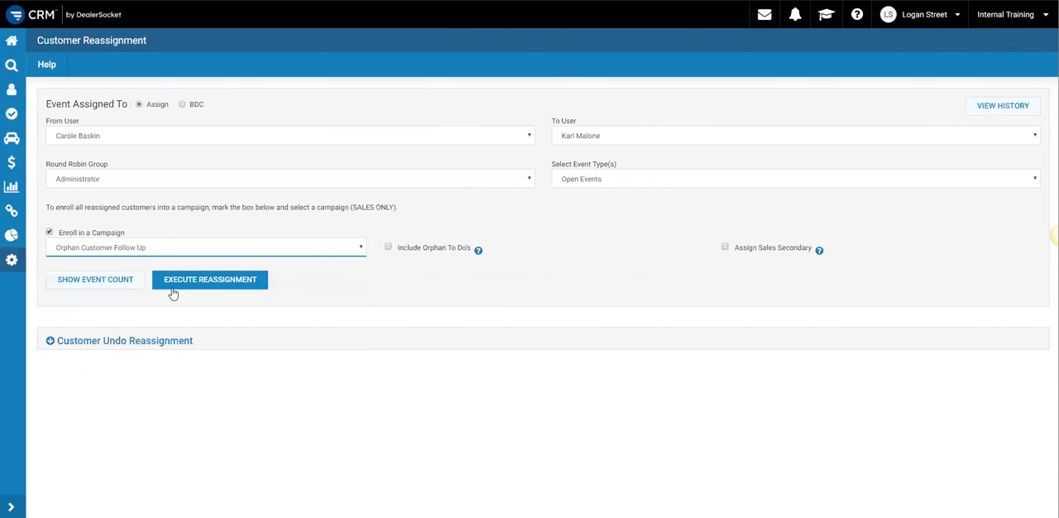
{"action": "left_click", "coordinate": [210, 282]}
{"action": "left_click", "coordinate": [624, 152]}
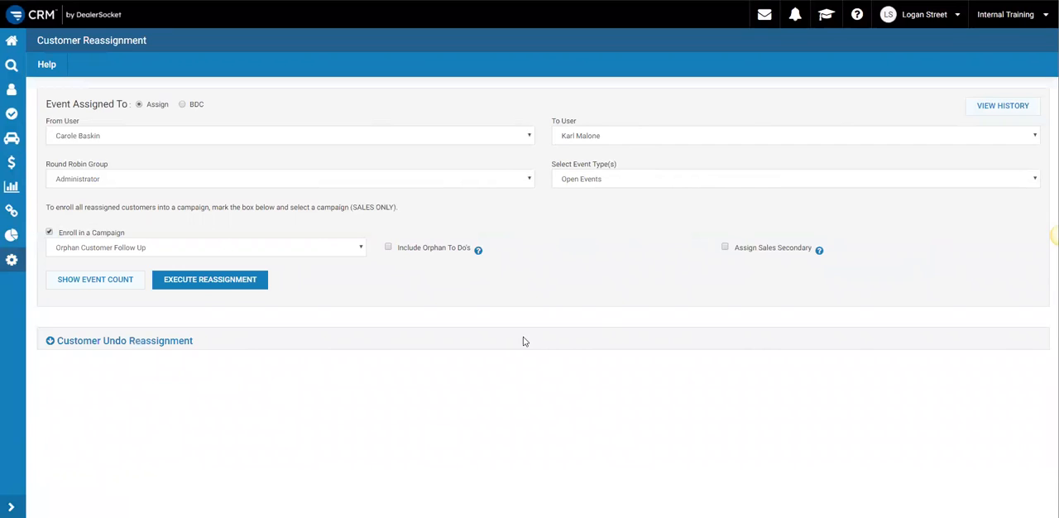
- Set the event type to Sold/Complete Events and check how many are assigned to the departing salesperson
{"action": "left_click", "coordinate": [575, 182]}
{"action": "left_click", "coordinate": [583, 217]}
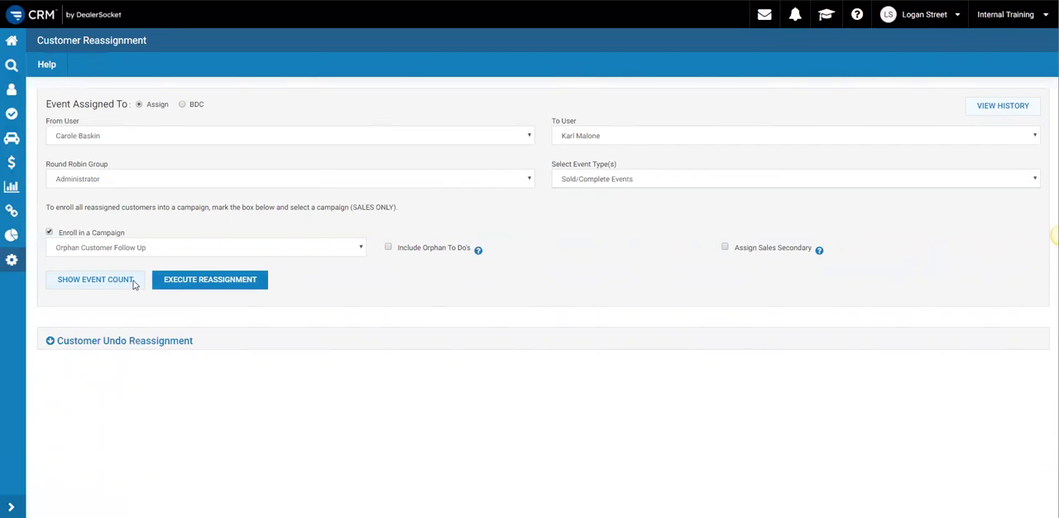
{"action": "left_click", "coordinate": [116, 279]}
{"action": "left_click_drag", "start_coordinate": [419, 103], "coordinate": [626, 111]}
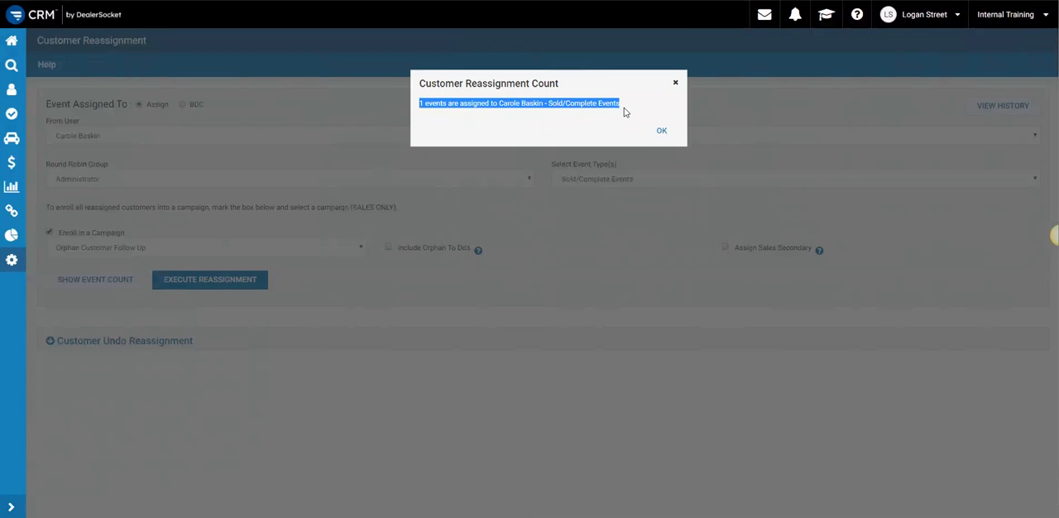
{"action": "left_click", "coordinate": [675, 83]}
{"action": "left_click", "coordinate": [594, 179]}
{"action": "left_click", "coordinate": [579, 226]}
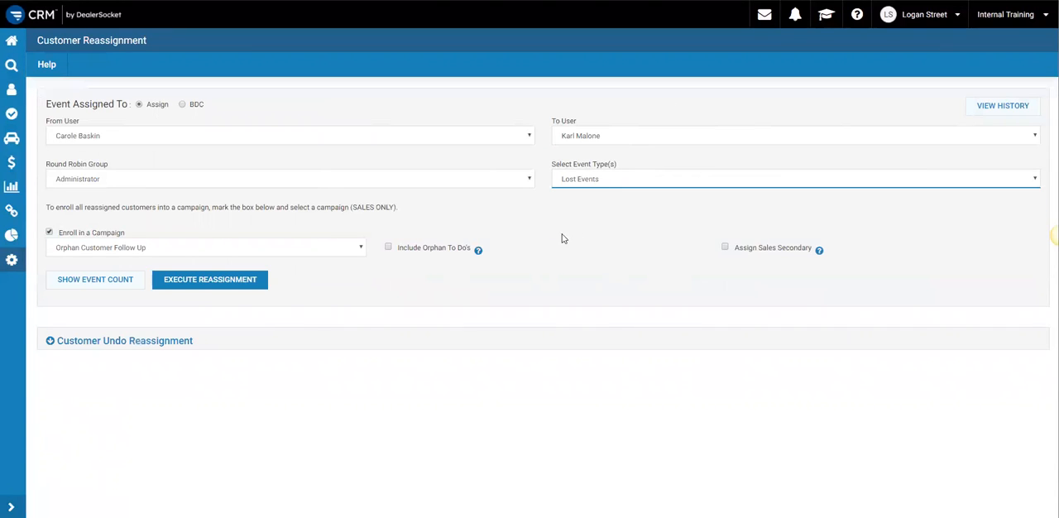
{"action": "left_click", "coordinate": [589, 180]}
{"action": "left_click", "coordinate": [583, 214]}
- Reassign the Sold/Complete events to the Your Friends At DealerVille USA user
{"action": "left_click", "coordinate": [603, 139]}
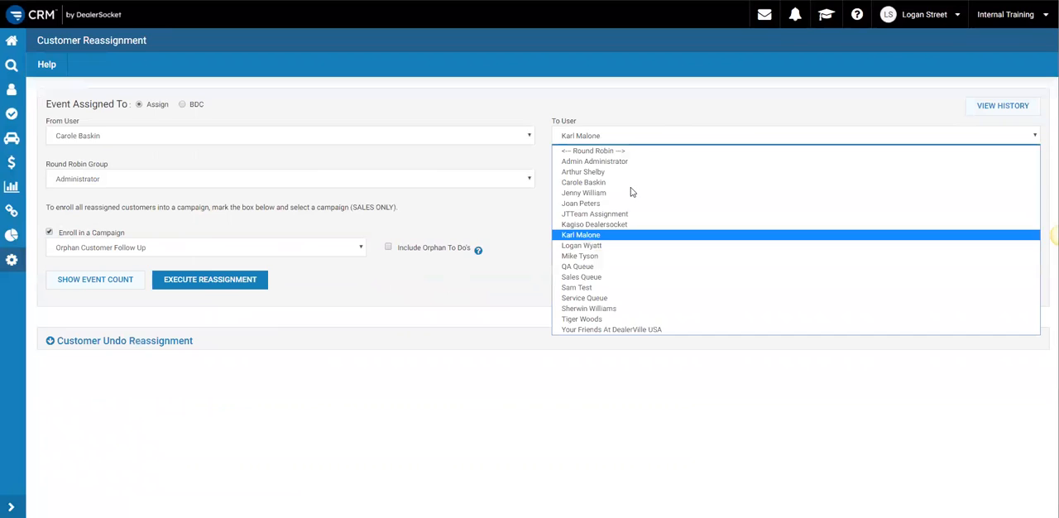
{"action": "left_click", "coordinate": [625, 329]}
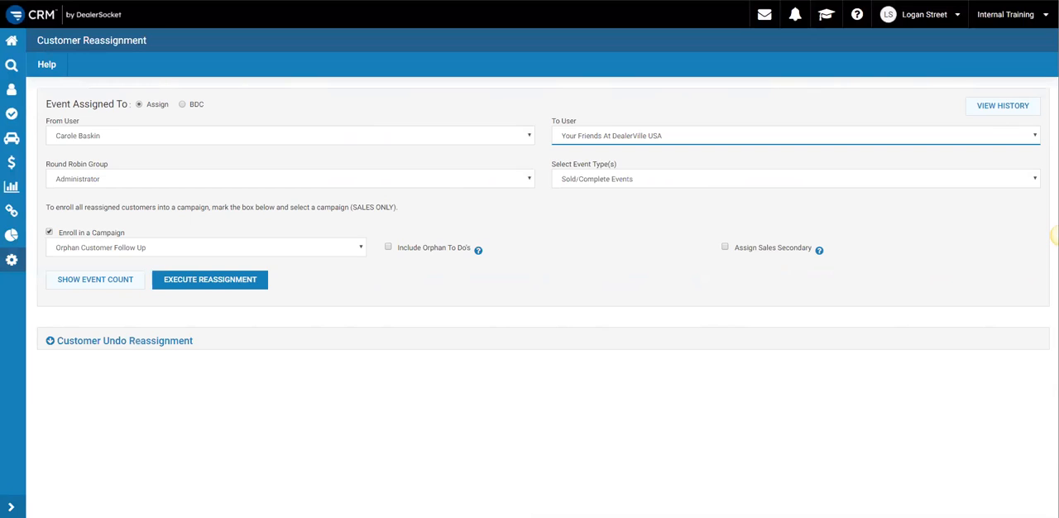
{"action": "left_click", "coordinate": [1056, 236]}
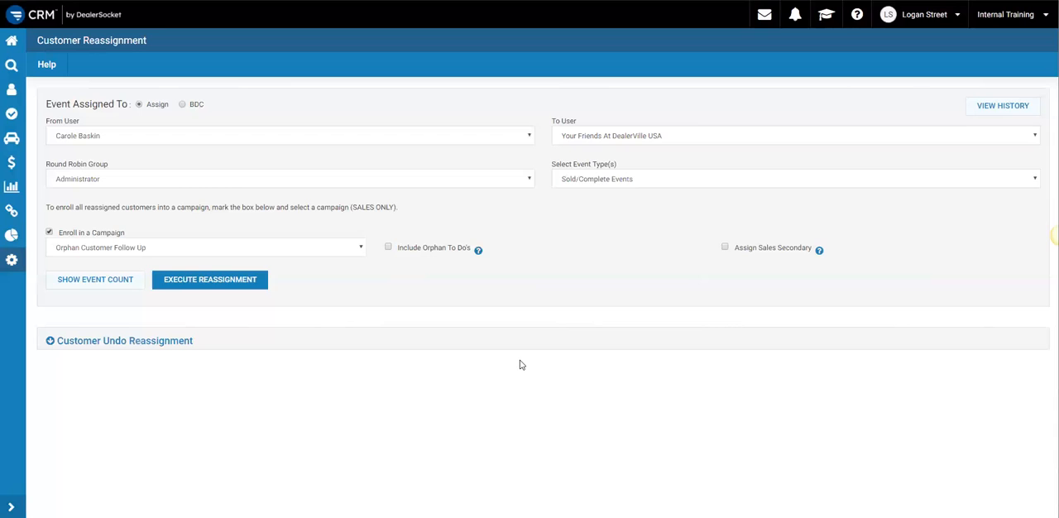
{"action": "left_click", "coordinate": [239, 283]}
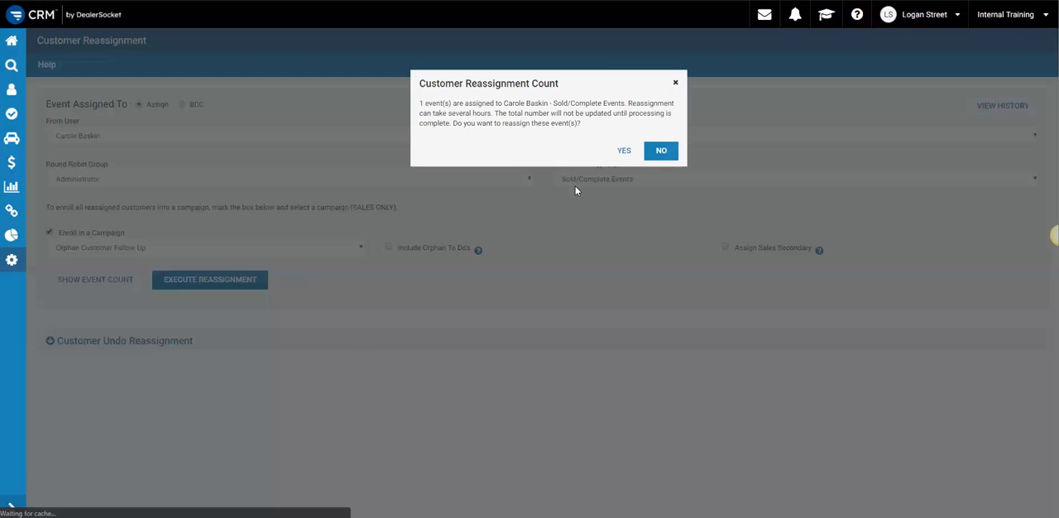
{"action": "left_click", "coordinate": [631, 154]}
- Reassign the departing salesperson's Lost Events to Your Friends At DealerVille USA, enrolling the customers in the Orphan Customer Follow Up campaign
{"action": "left_click", "coordinate": [601, 223]}
{"action": "left_click", "coordinate": [579, 267]}
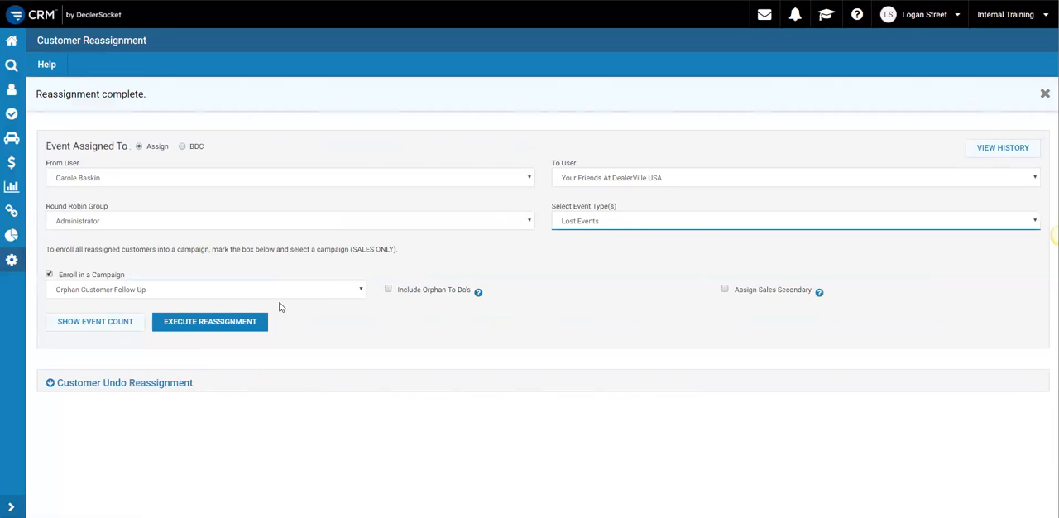
{"action": "left_click", "coordinate": [210, 322]}
{"action": "left_click", "coordinate": [623, 153]}
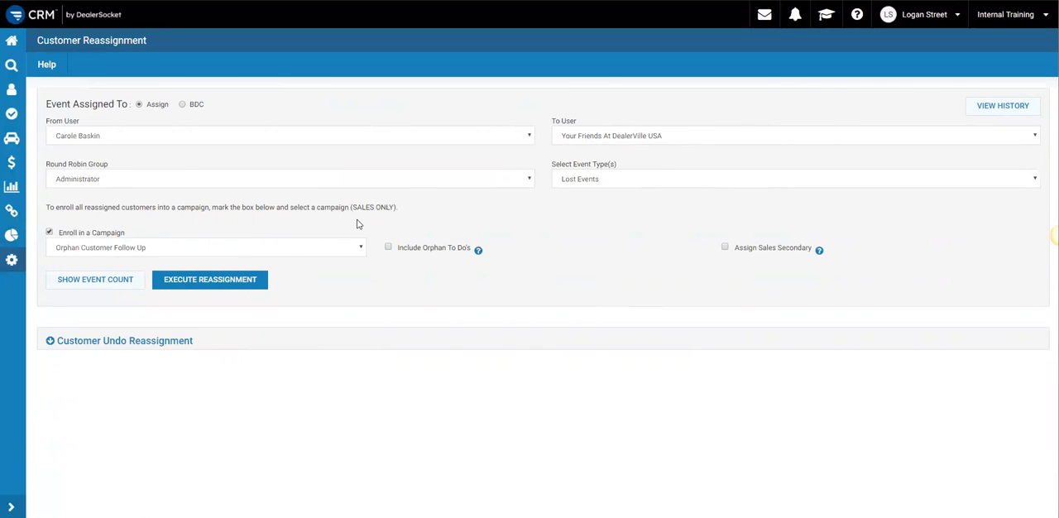
- Start a new business rule of the Sales Activity type in the Business Rule Manager
{"action": "left_click", "coordinate": [26, 243]}
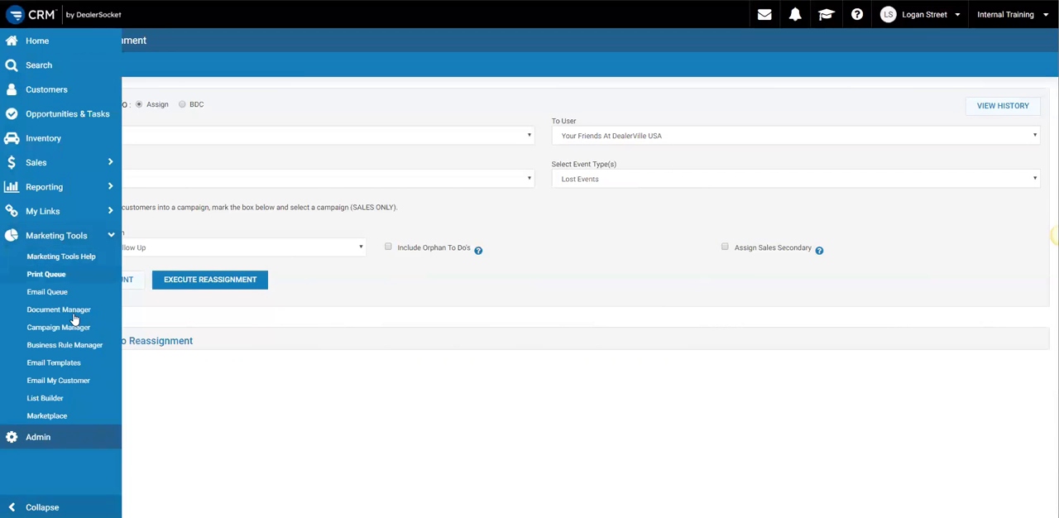
{"action": "left_click", "coordinate": [72, 345]}
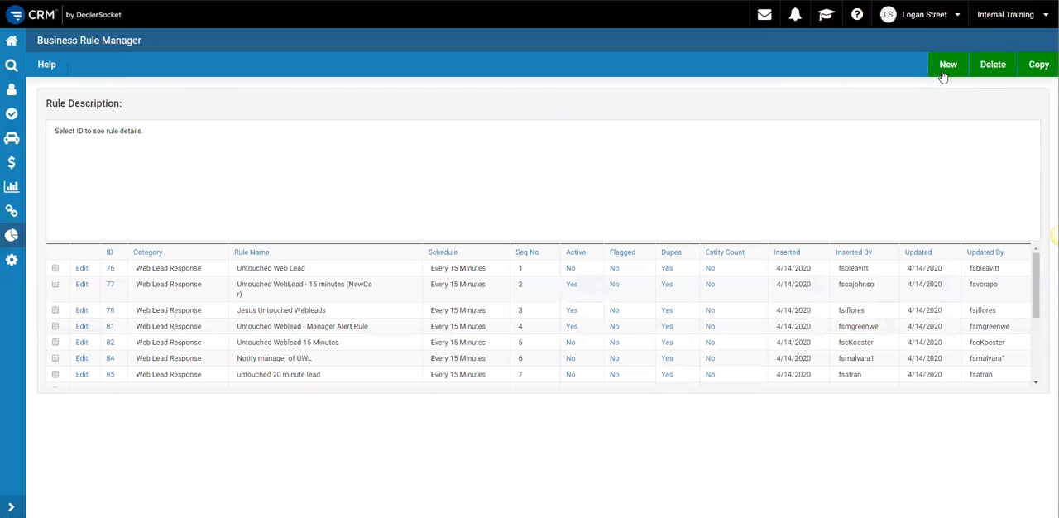
{"action": "left_click", "coordinate": [945, 72]}
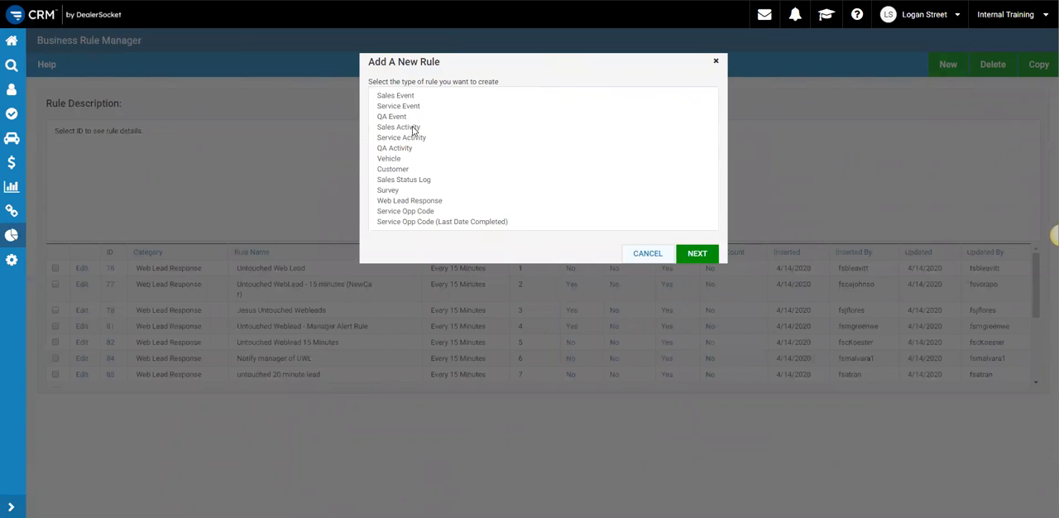
{"action": "left_click", "coordinate": [412, 128]}
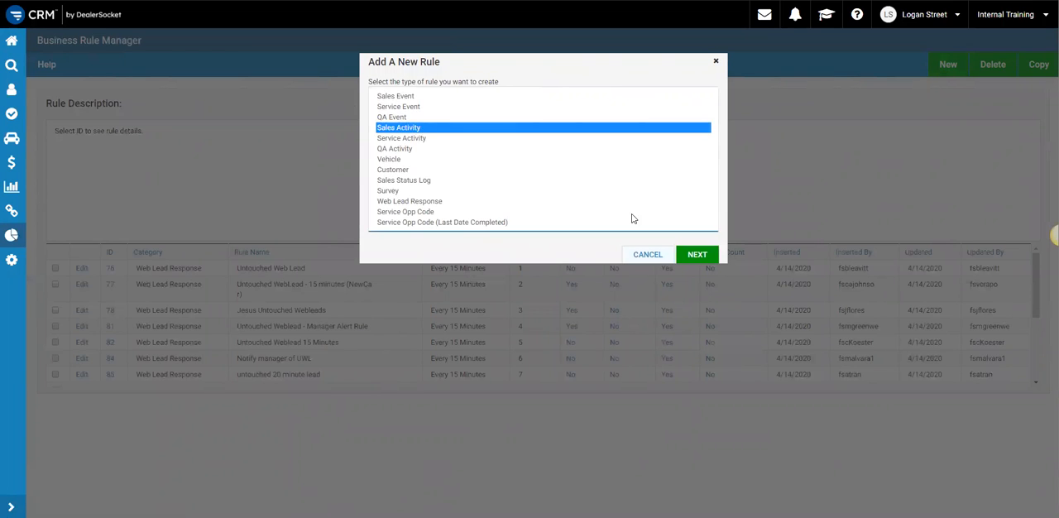
{"action": "left_click", "coordinate": [696, 254]}
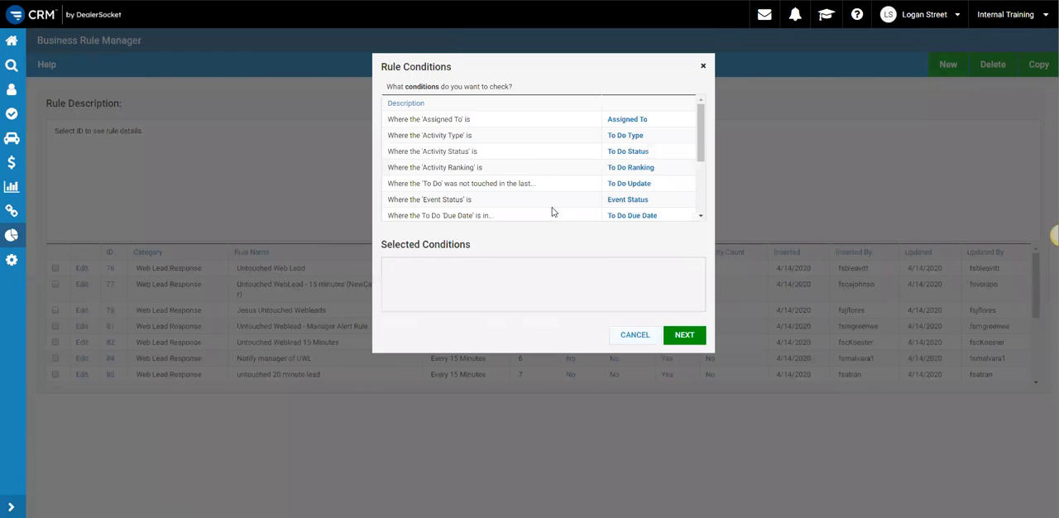
- Add a rule condition that Assigned To equals Your Friends At DealerVille USA
{"action": "left_click", "coordinate": [634, 124]}
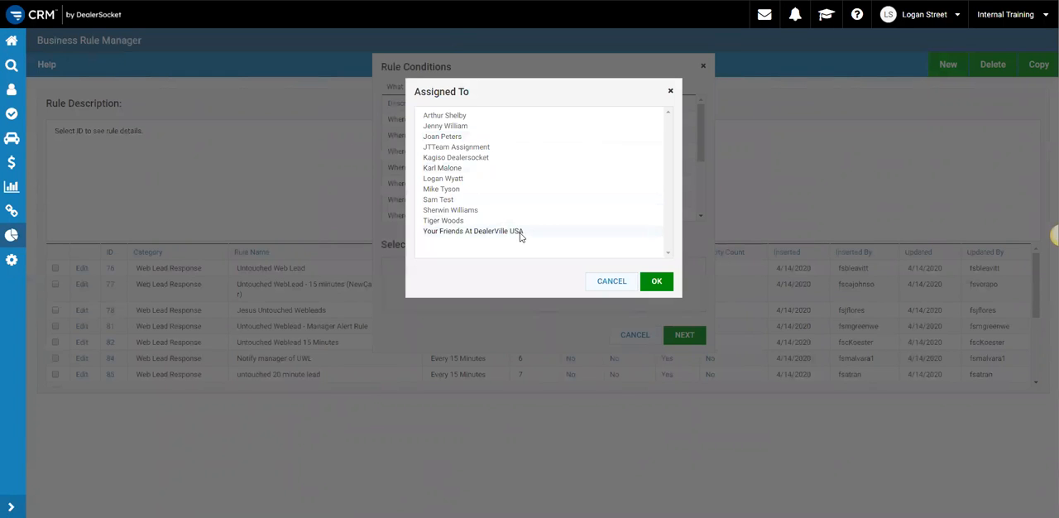
{"action": "left_click", "coordinate": [536, 234]}
{"action": "double_click", "coordinate": [538, 235]}
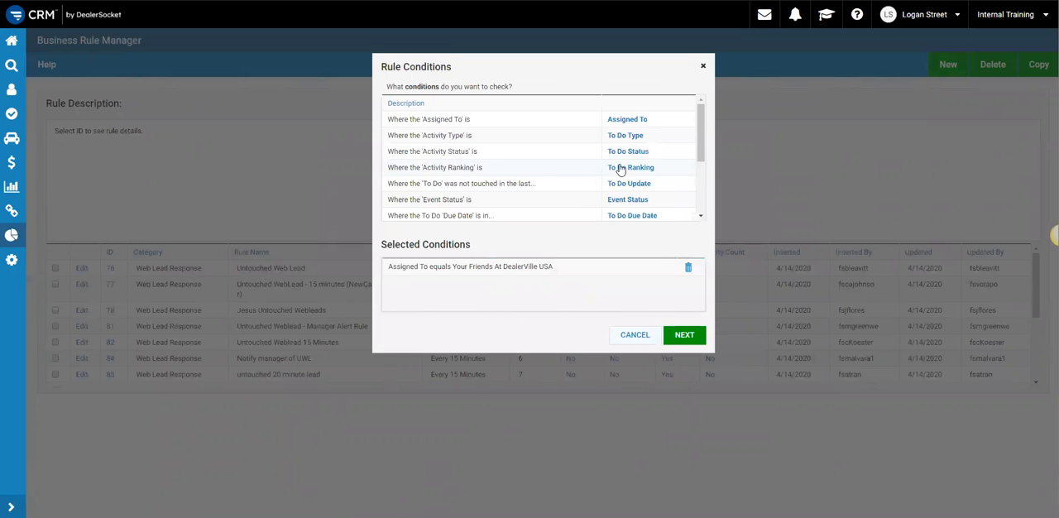
- Add a condition that the To Do Due Date is in 1 day, and finish the rule's conditions
{"action": "scroll", "coordinate": [628, 156], "scroll_direction": "down", "scroll_amount": 2}
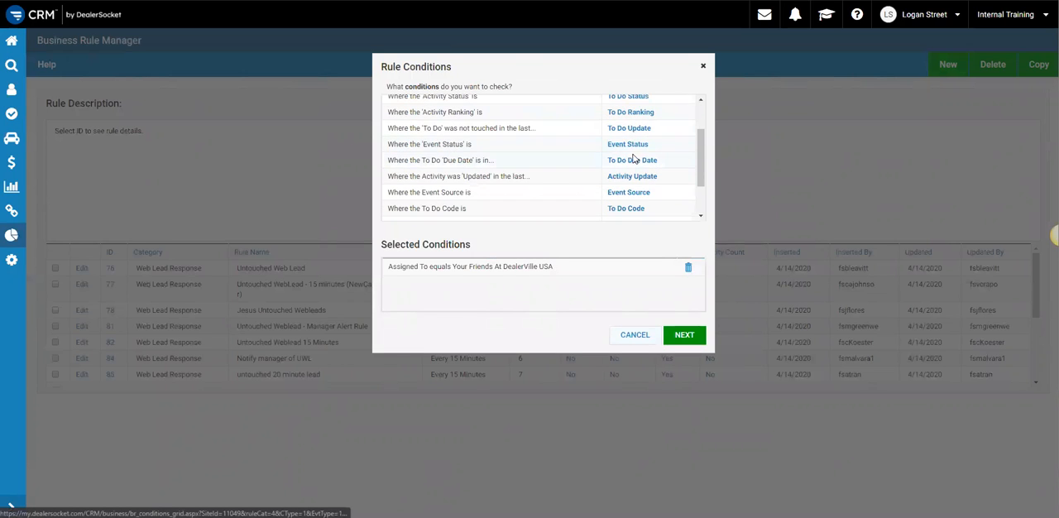
{"action": "left_click", "coordinate": [631, 160]}
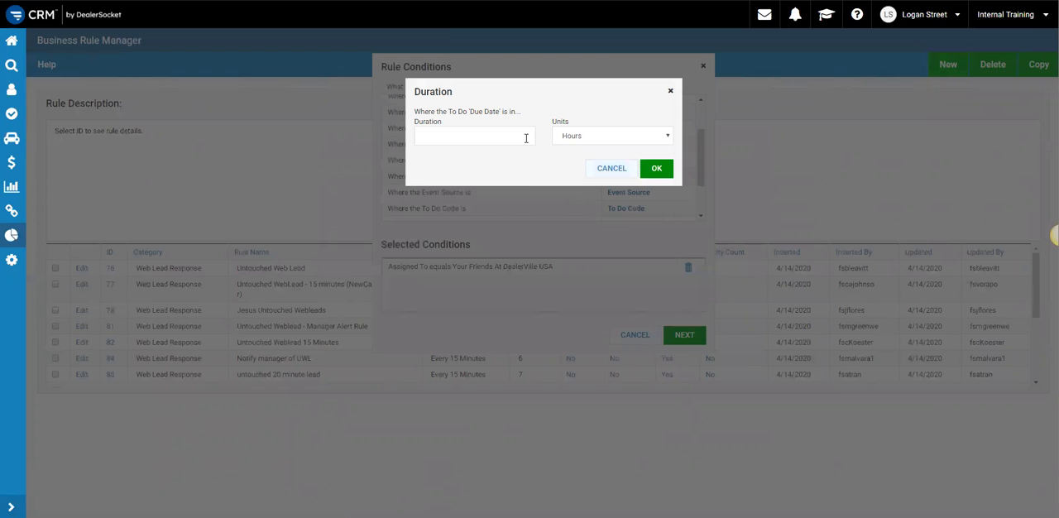
{"action": "left_click", "coordinate": [525, 138]}
{"action": "type", "text": "1"}
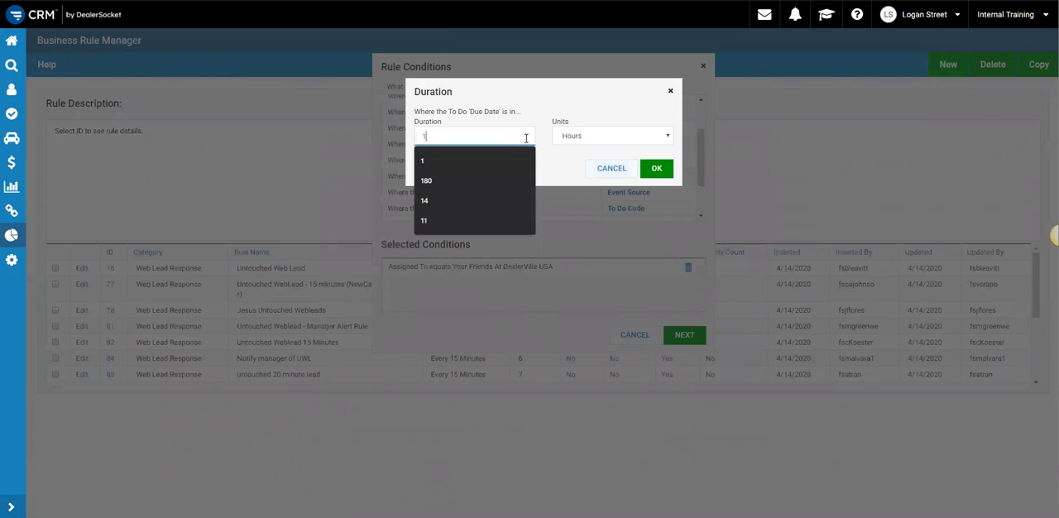
{"action": "left_click", "coordinate": [631, 141]}
{"action": "left_click", "coordinate": [628, 167]}
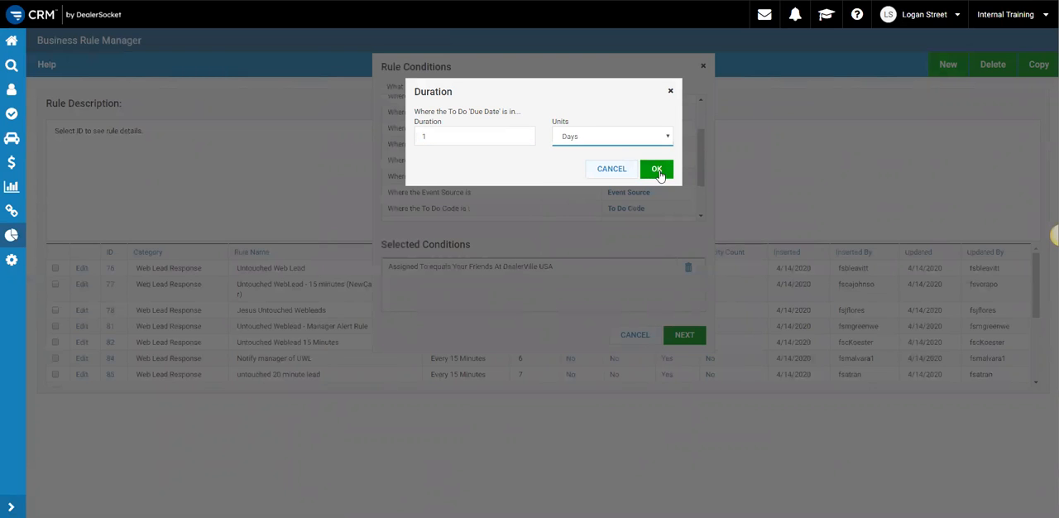
{"action": "left_click", "coordinate": [657, 169]}
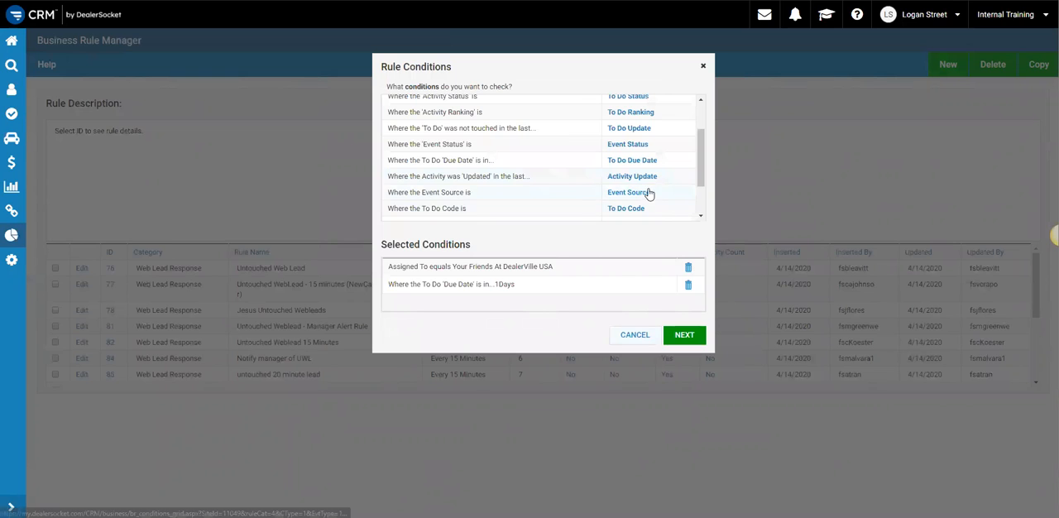
{"action": "scroll", "coordinate": [647, 194], "scroll_direction": "down", "scroll_amount": 2}
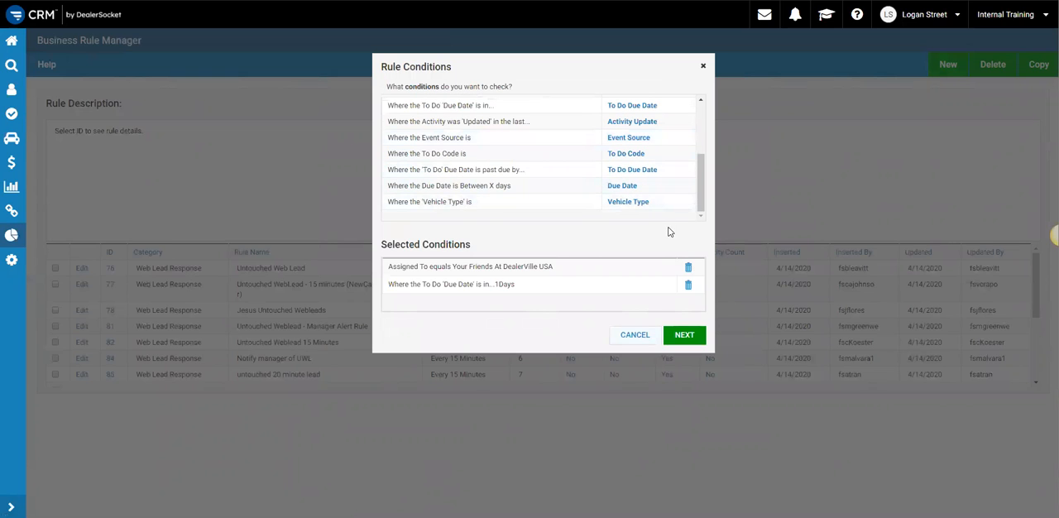
{"action": "left_click", "coordinate": [689, 336]}
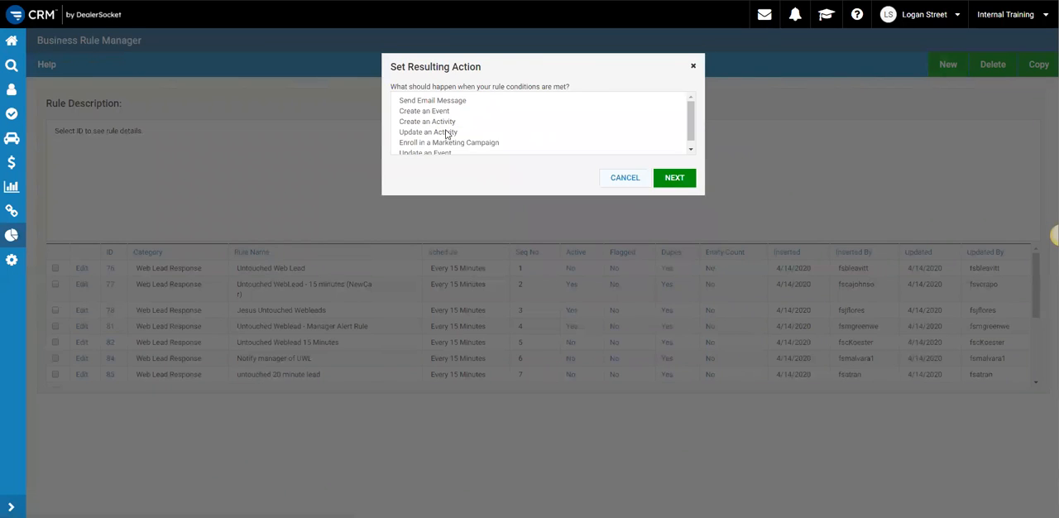
- Set the resulting action to Update an Activity, assigned by Round Robin to the Sales Person group
{"action": "left_click", "coordinate": [447, 132]}
{"action": "left_click", "coordinate": [686, 181]}
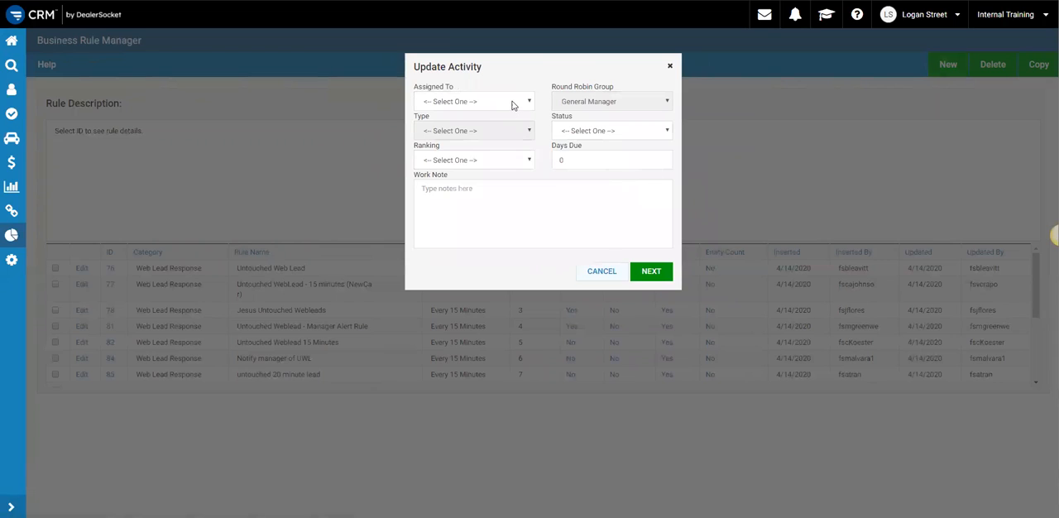
{"action": "left_click", "coordinate": [511, 101]}
{"action": "left_click", "coordinate": [510, 150]}
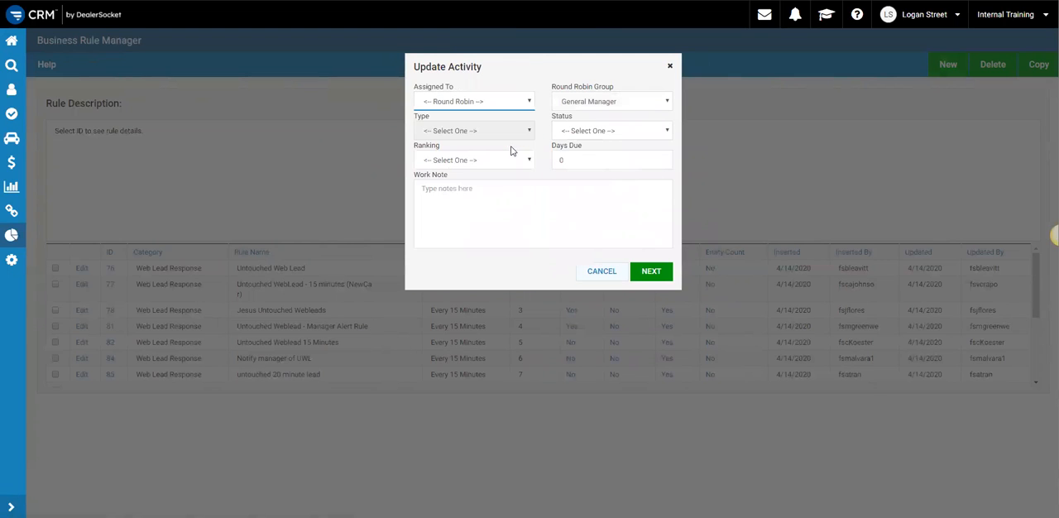
{"action": "left_click", "coordinate": [593, 104]}
{"action": "left_click", "coordinate": [620, 138]}
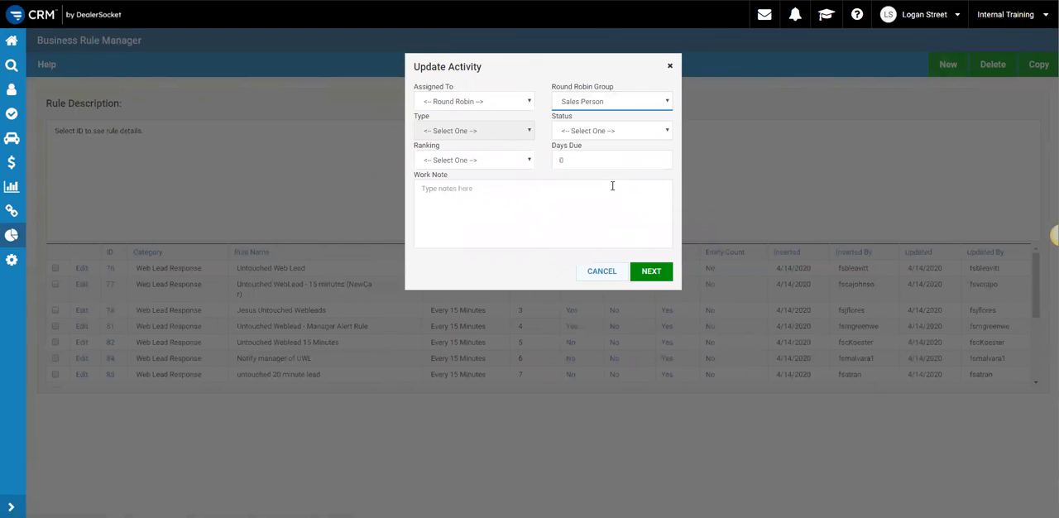
- Enter the work note "Orphan Customer Task, Please follow up" and complete the activity update settings
{"action": "left_click", "coordinate": [593, 214]}
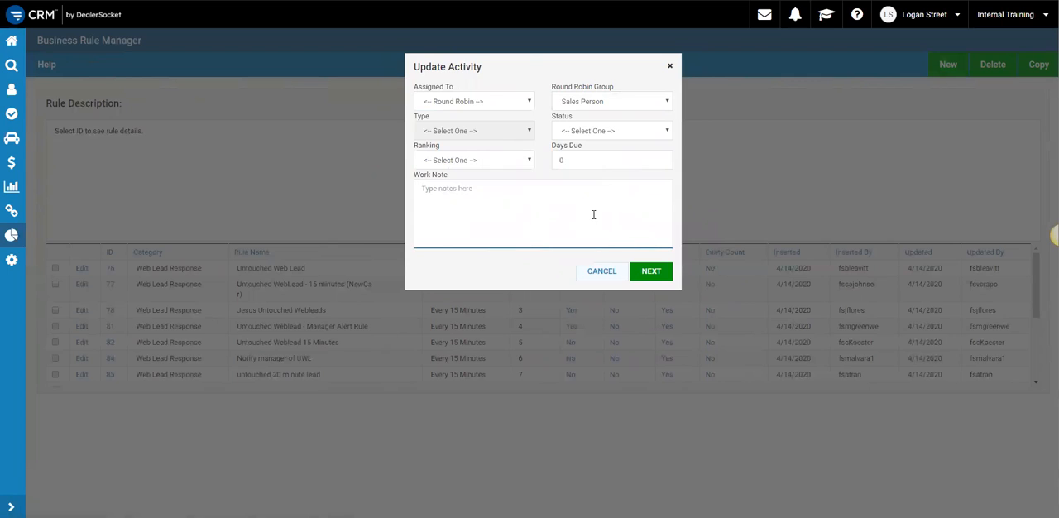
{"action": "type", "text": "Orphan Customer Task, Please follow up"}
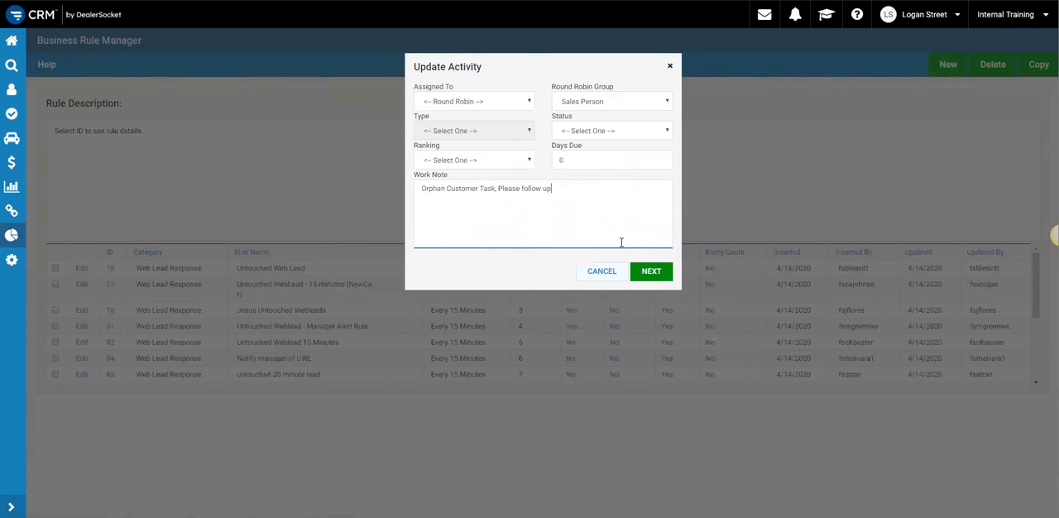
{"action": "left_click", "coordinate": [637, 271]}
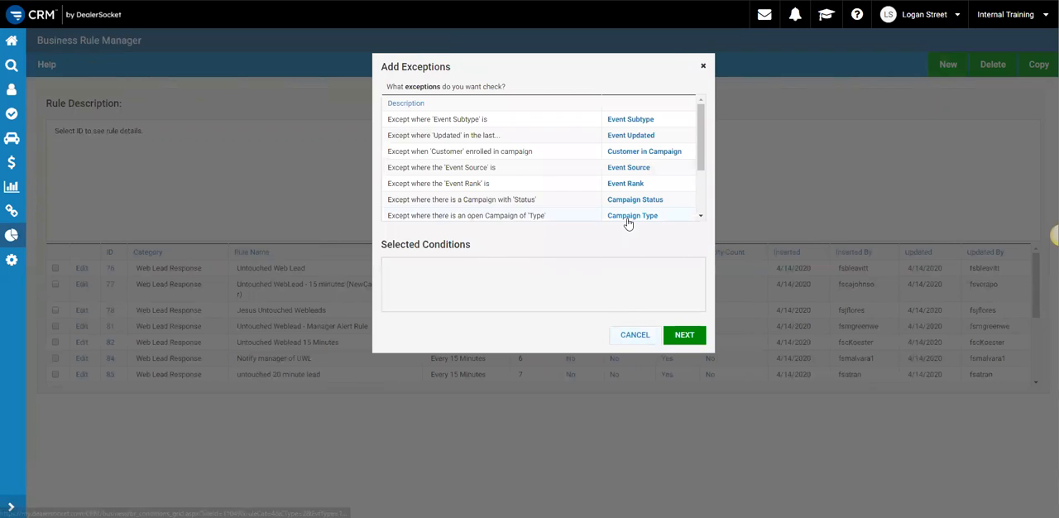
- Continue without adding exceptions and choose the first listed option in the dialog that follows
{"action": "left_click", "coordinate": [676, 335]}
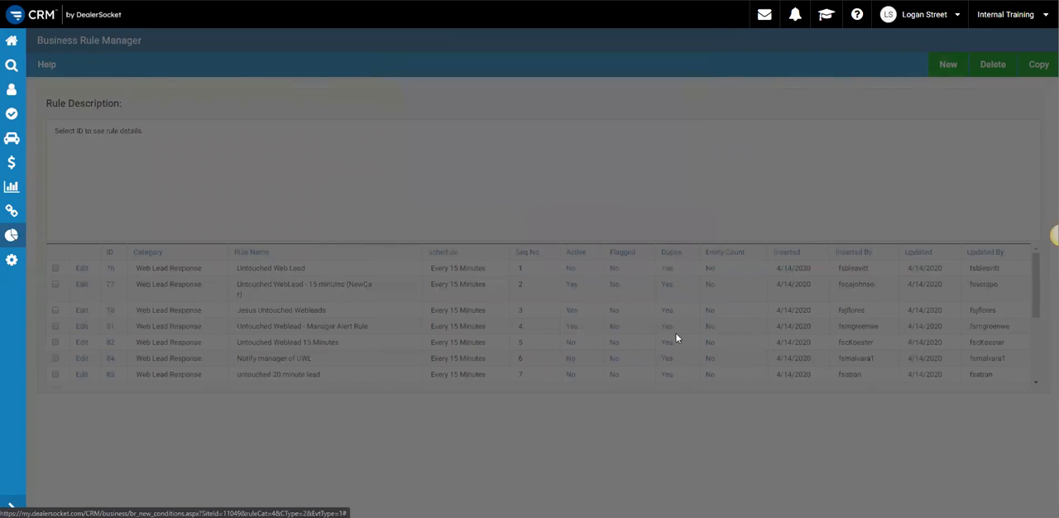
{"action": "left_click", "coordinate": [435, 102]}
{"action": "left_click", "coordinate": [676, 187]}
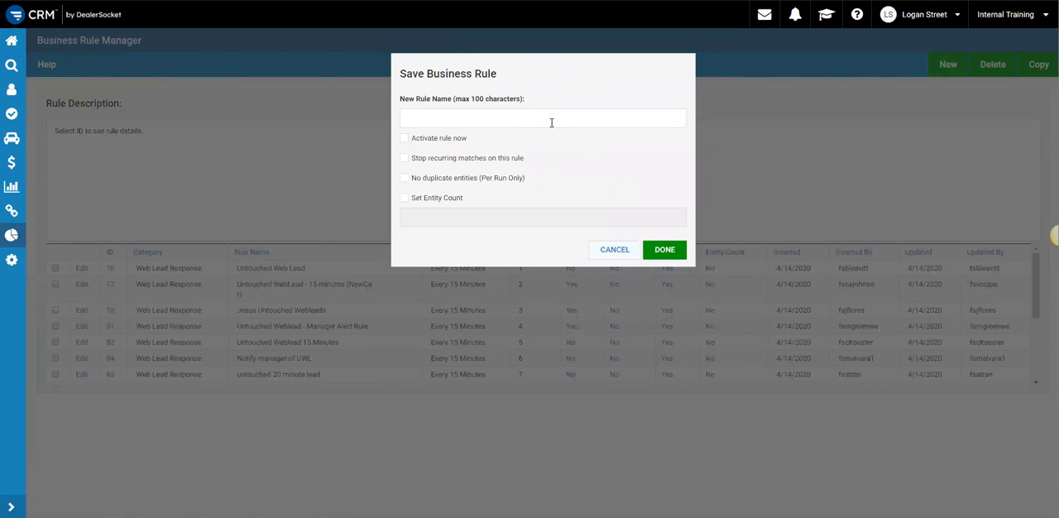
- Name the rule "Orphan Customer Task Reassignment", set it to activate now, and save it
{"action": "left_click", "coordinate": [551, 122]}
{"action": "type", "text": "Orphan "}
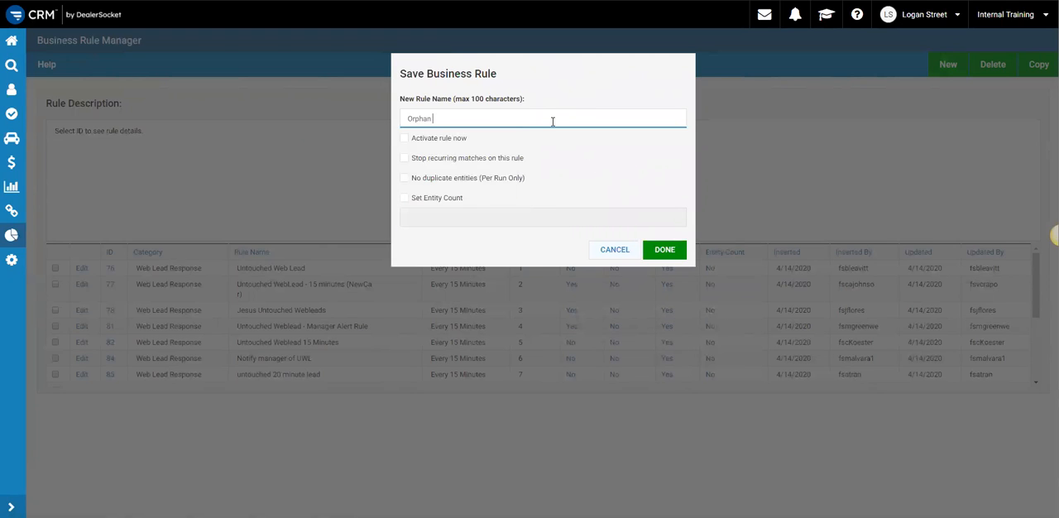
{"action": "type", "text": "Customer Task REa"}
{"action": "key", "text": "BackSpace"}
{"action": "key", "text": "BackSpace"}
{"action": "type", "text": "eassignmen"}
{"action": "key", "text": "BackSpace"}
{"action": "key", "text": "BackSpace"}
{"action": "key", "text": "BackSpace"}
{"action": "key", "text": "BackSpace"}
{"action": "key", "text": "BackSpace"}
{"action": "key", "text": "BackSpace"}
{"action": "type", "text": "ignment"}
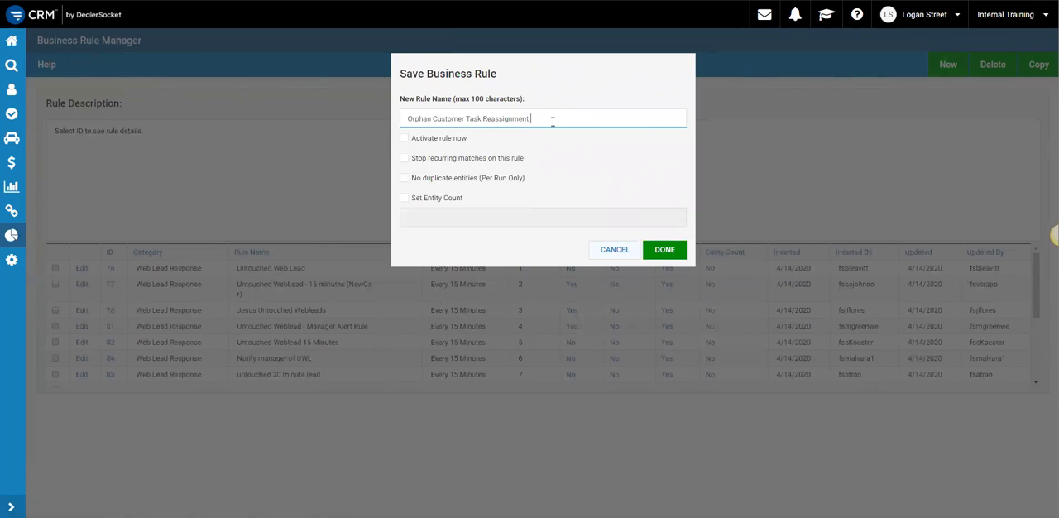
{"action": "left_click", "coordinate": [427, 139]}
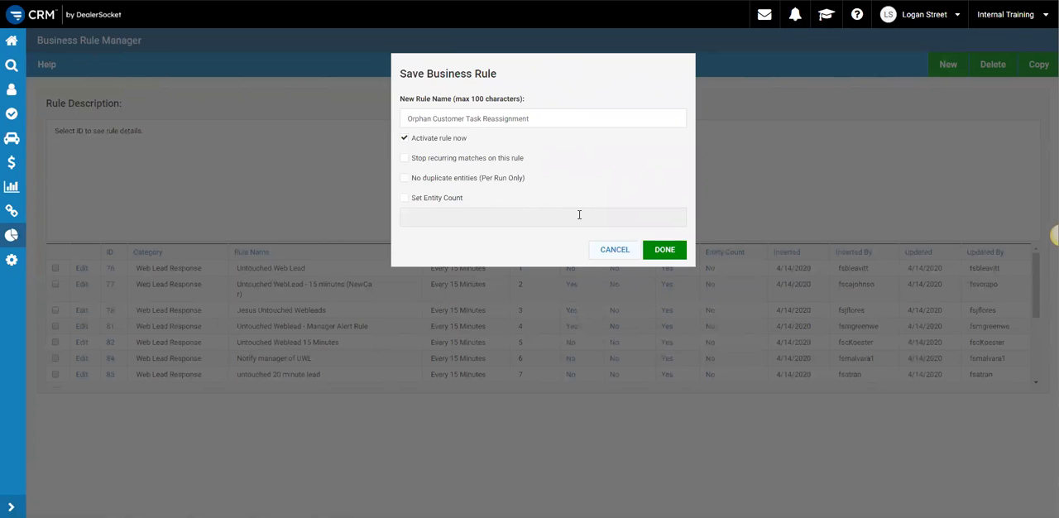
{"action": "left_click", "coordinate": [664, 249]}
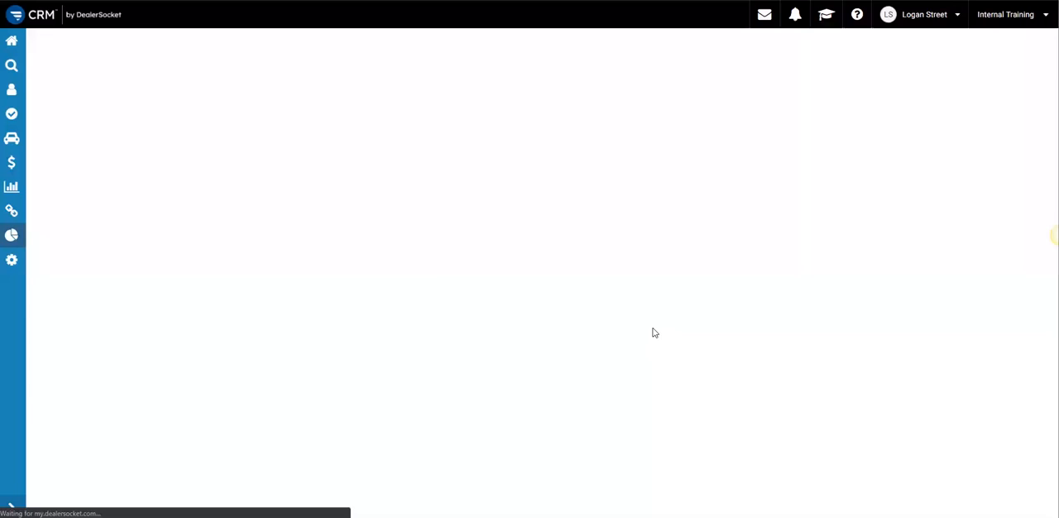